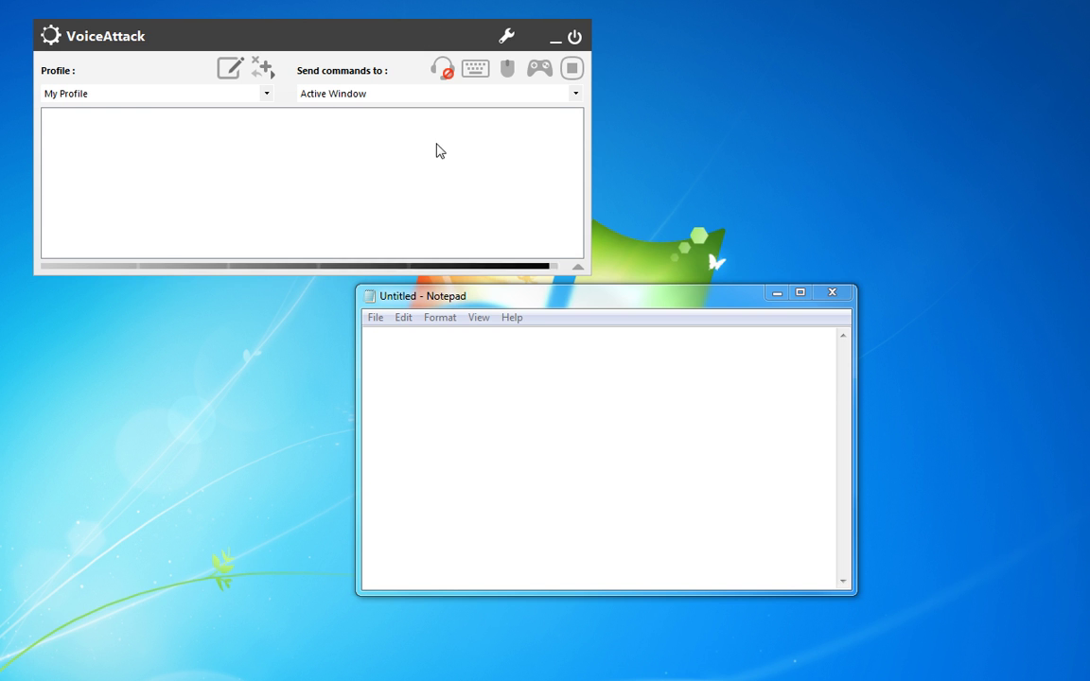
Add a new command to My Profile with the phrase "confirm request" and disable its spoken trigger
click(230, 72)
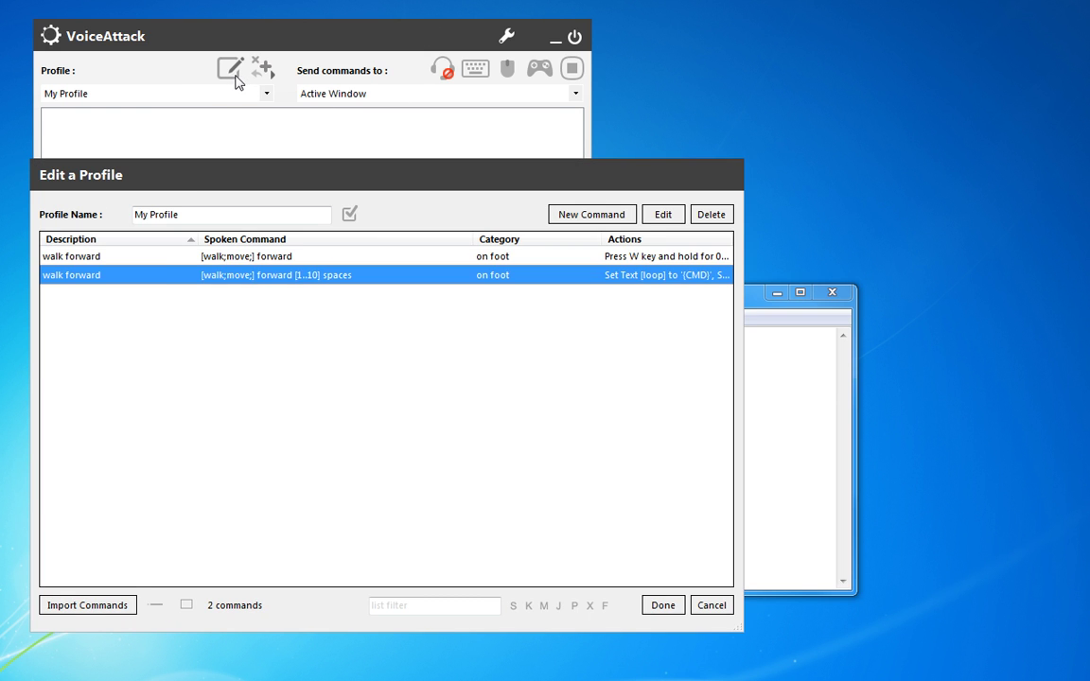
click(210, 261)
click(218, 274)
click(576, 224)
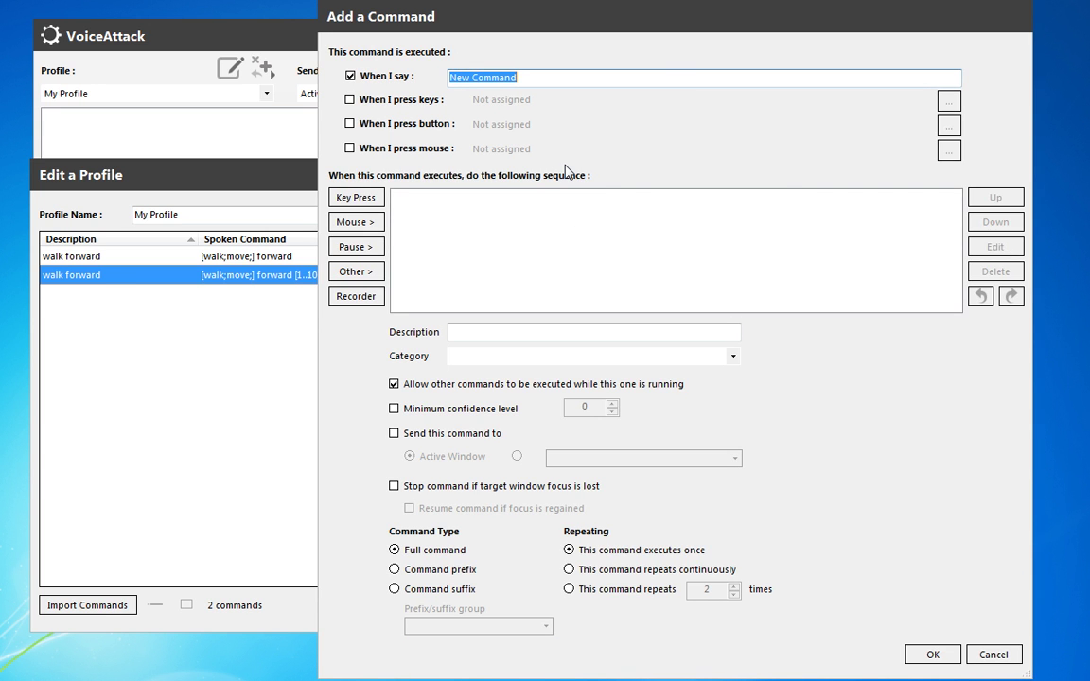
text(confirm request)
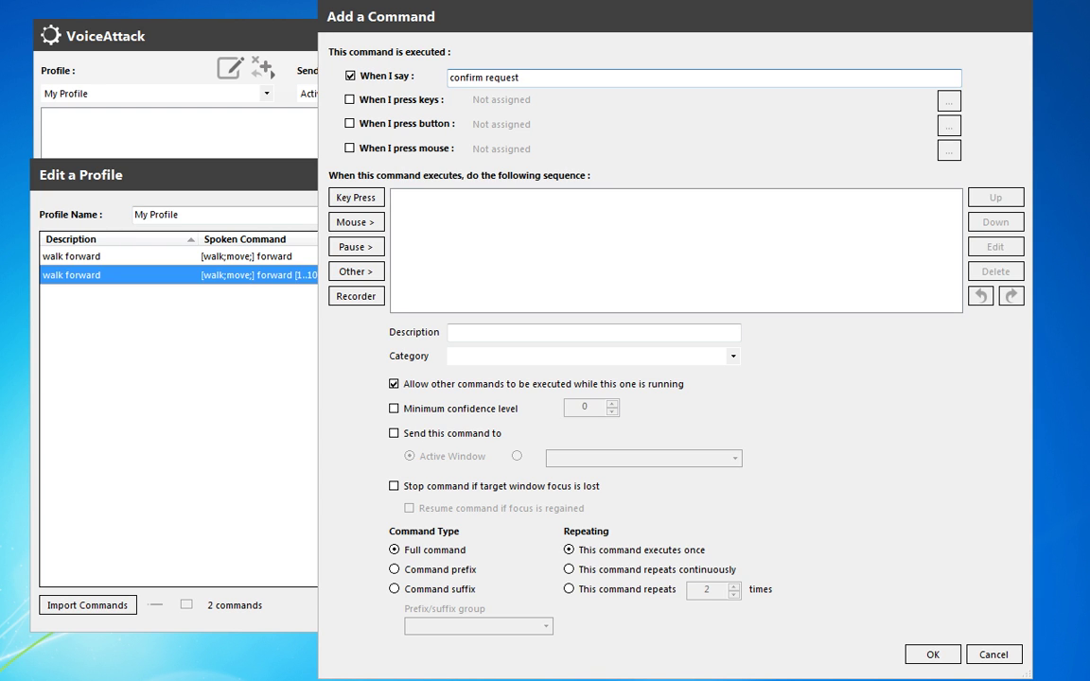
click(397, 79)
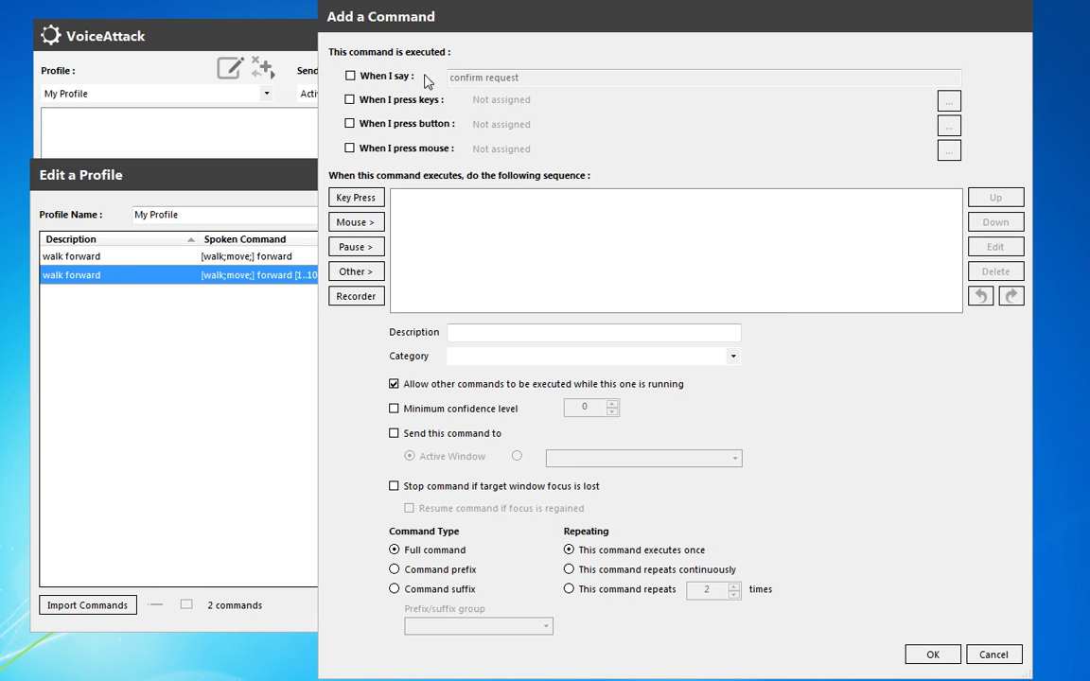
Set the command's description to "confirm request" and its category to "system functions"
click(530, 333)
text(confirm request)
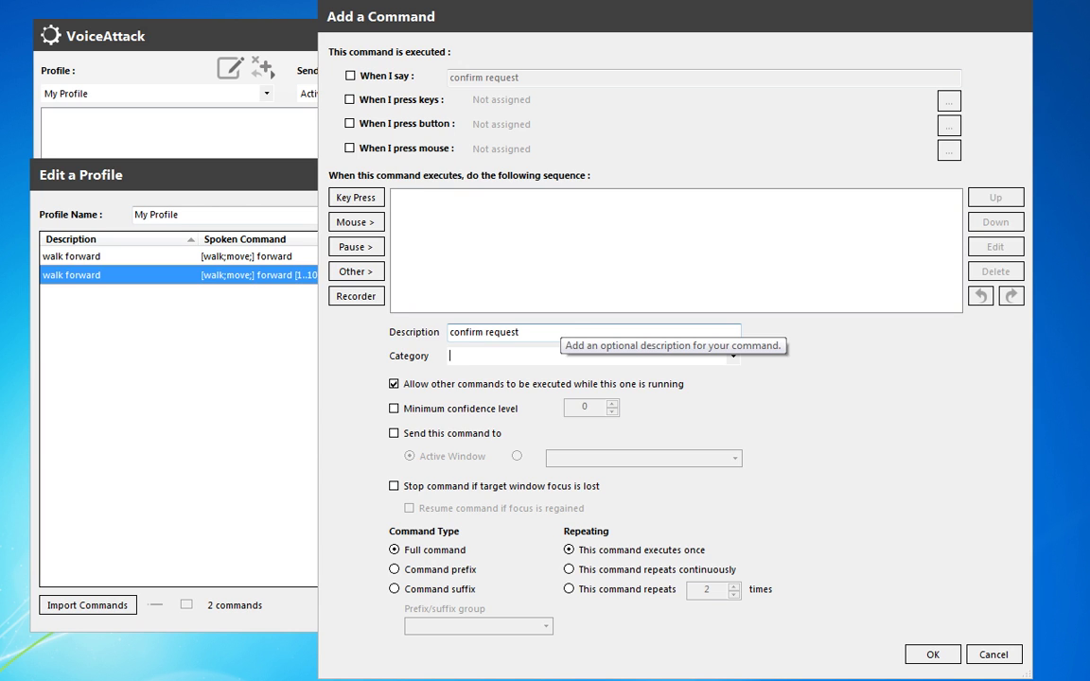
text(system functions)
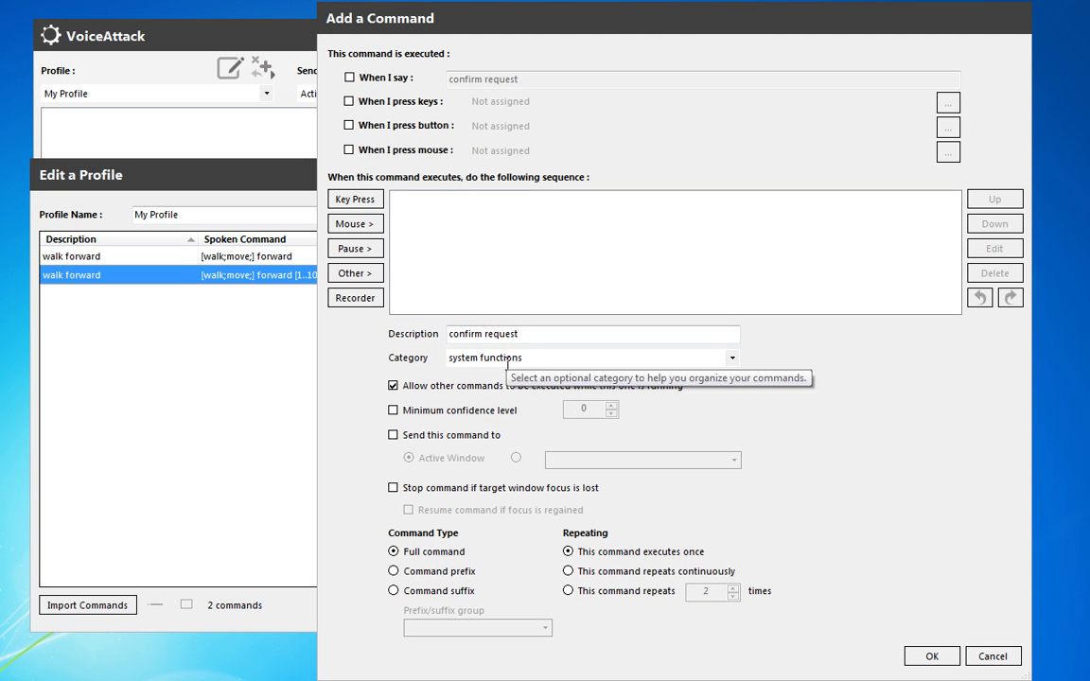
click(530, 334)
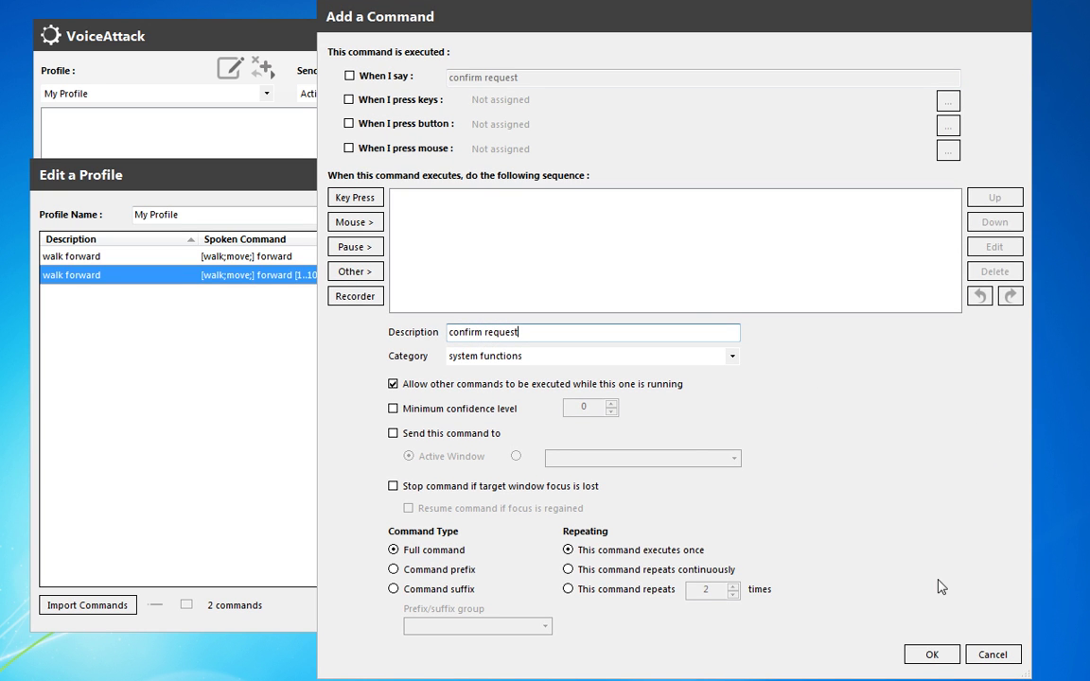
click(638, 246)
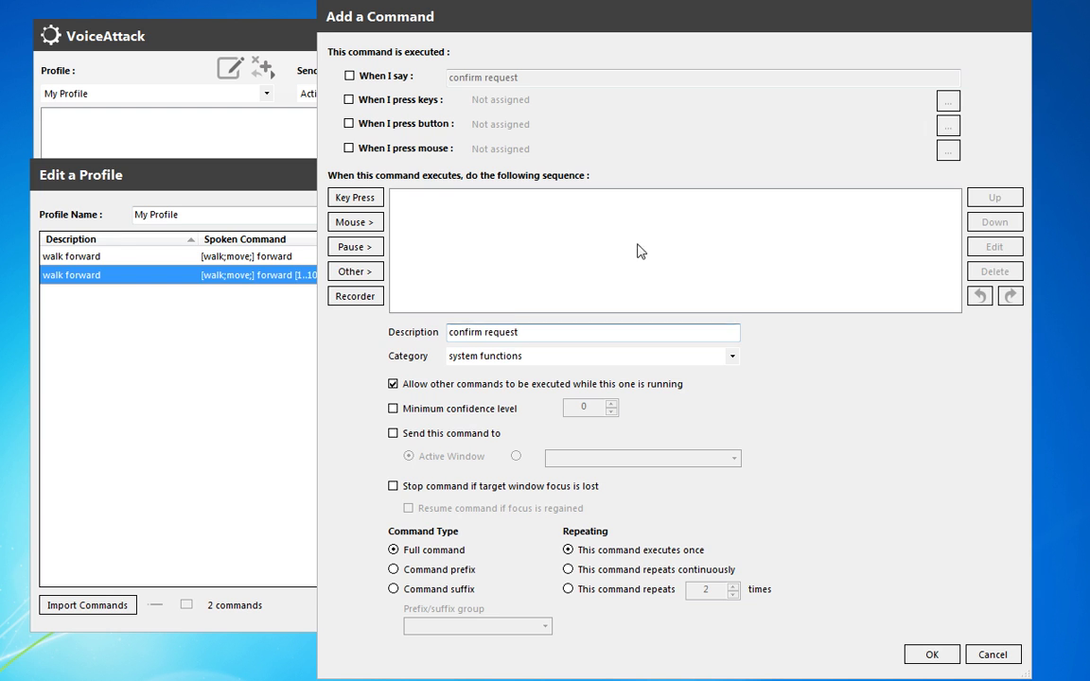
Add an action setting the integer variable "random" to a random value from 0 to 10, without saving it to the profile
click(365, 271)
mouse_move(445, 347)
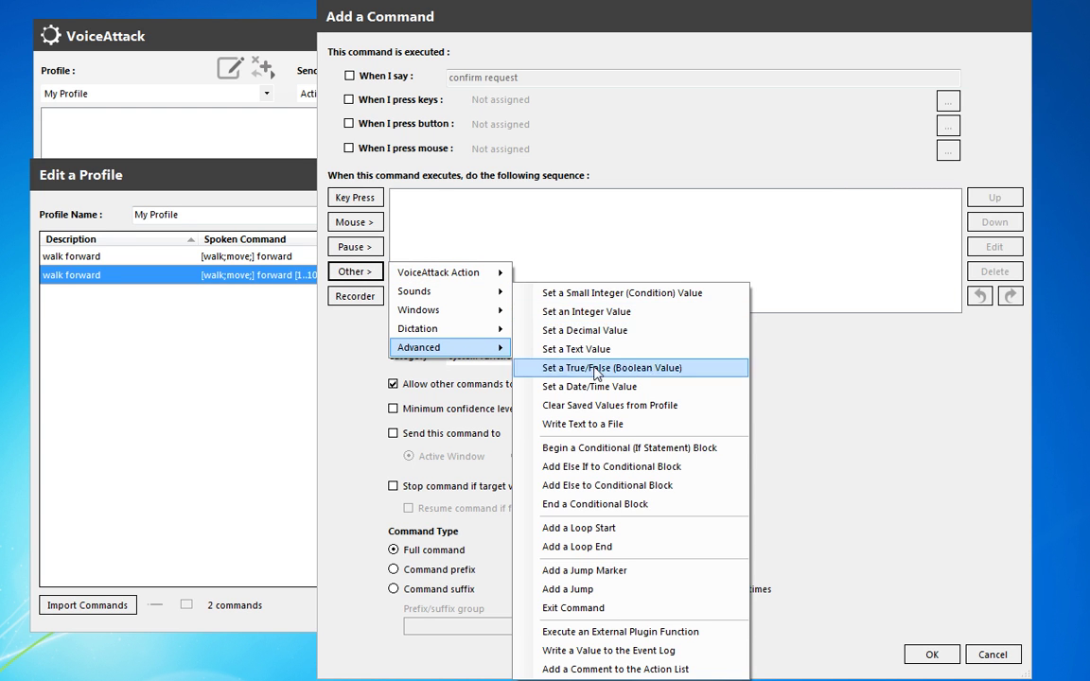
click(621, 312)
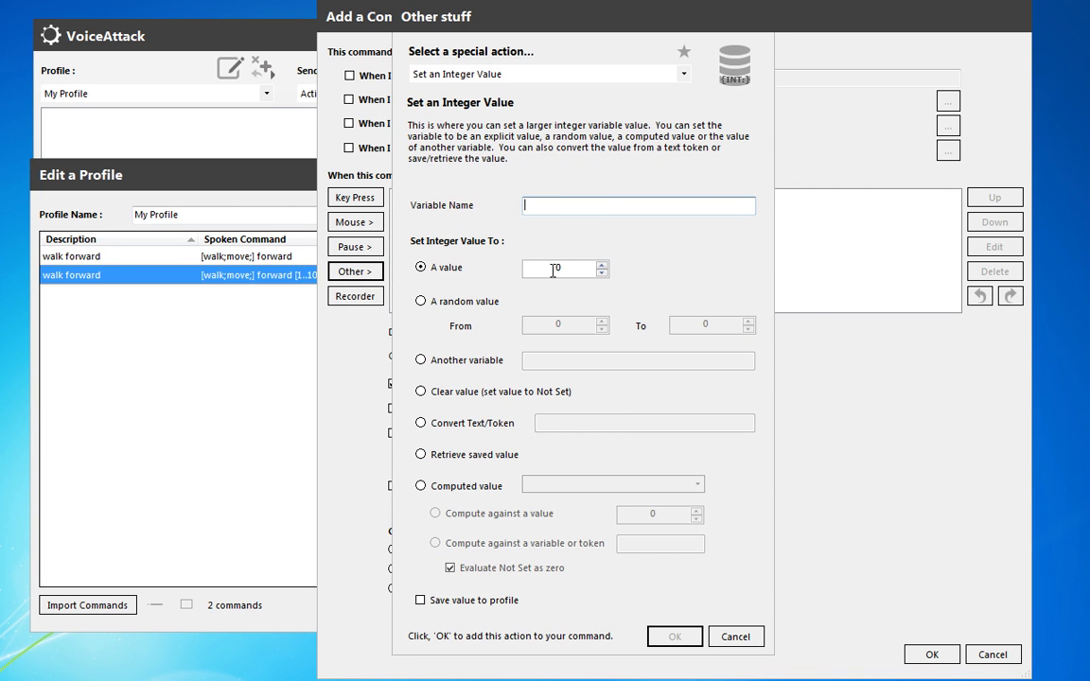
click(441, 303)
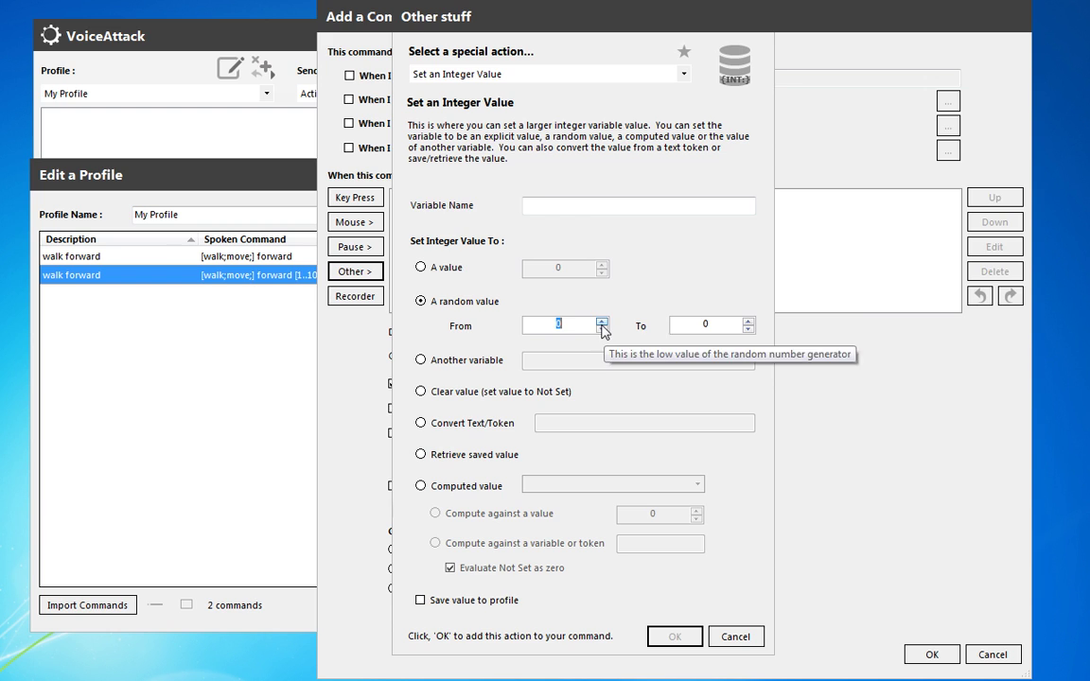
click(721, 326)
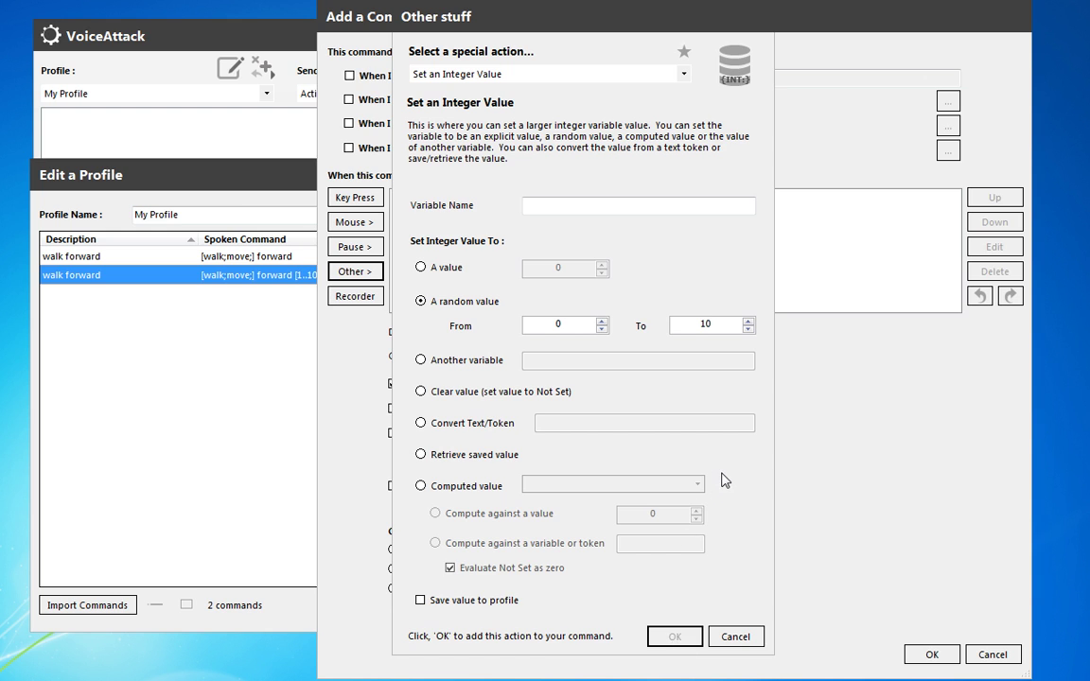
key(Tab)
click(422, 601)
click(548, 206)
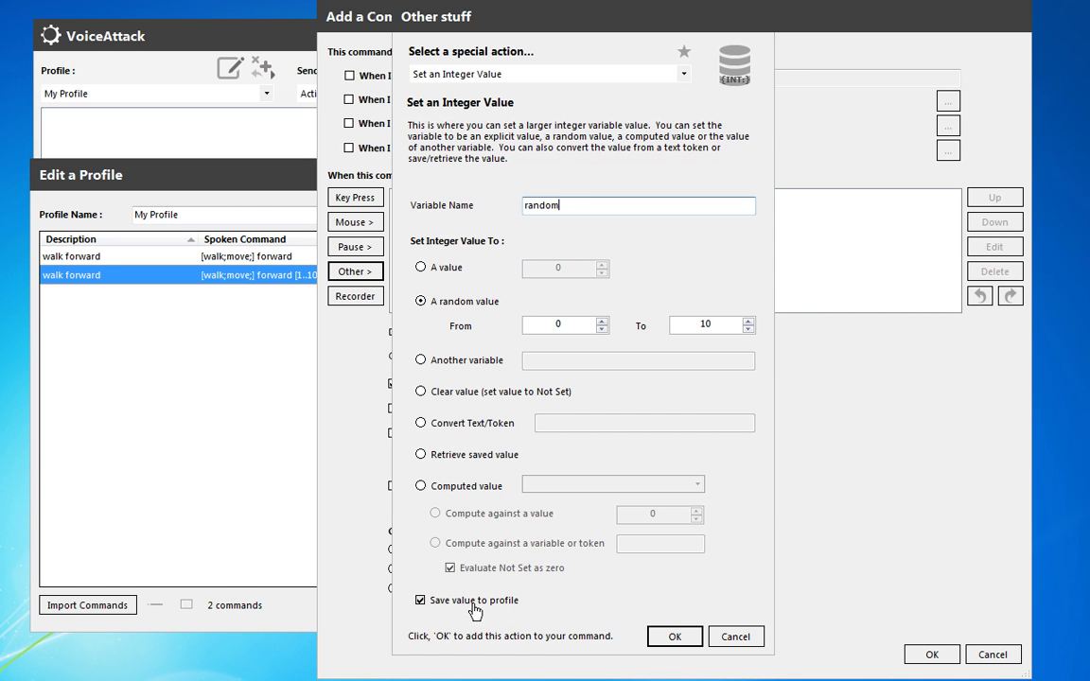
click(441, 605)
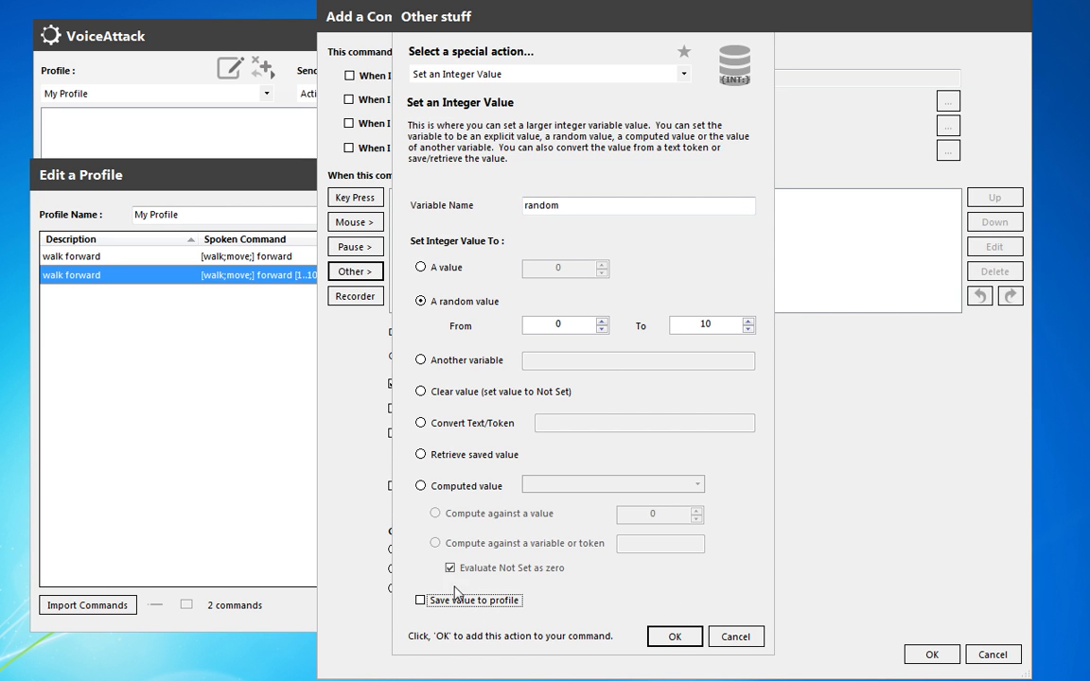
click(668, 637)
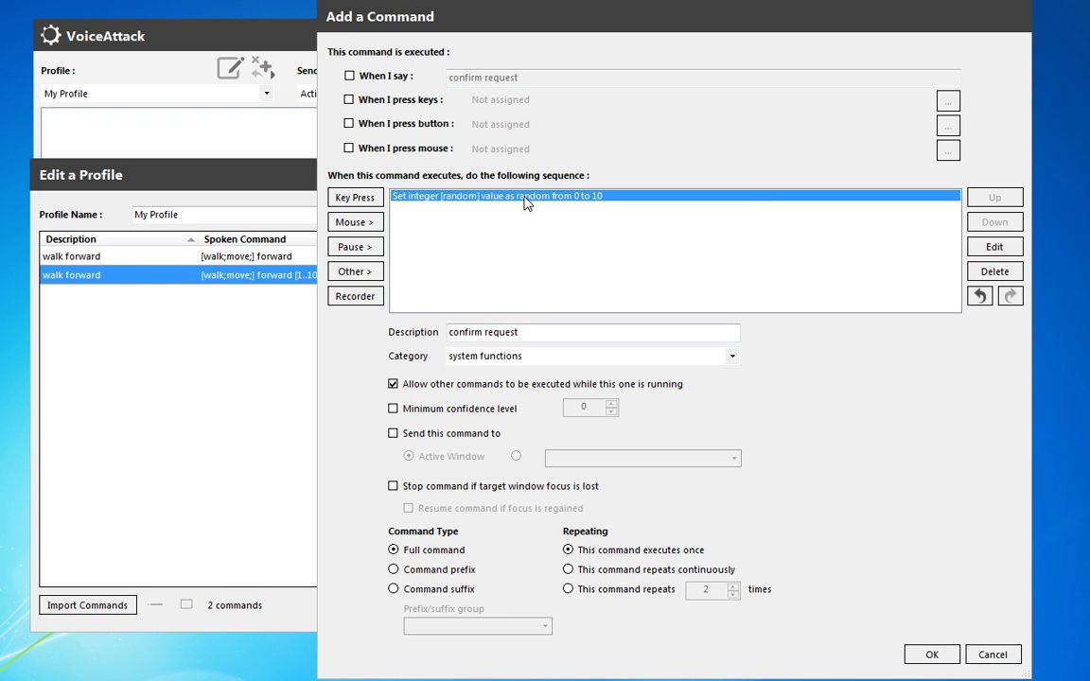
Begin a conditional block that checks whether the integer variable "random" is less than 2
click(366, 276)
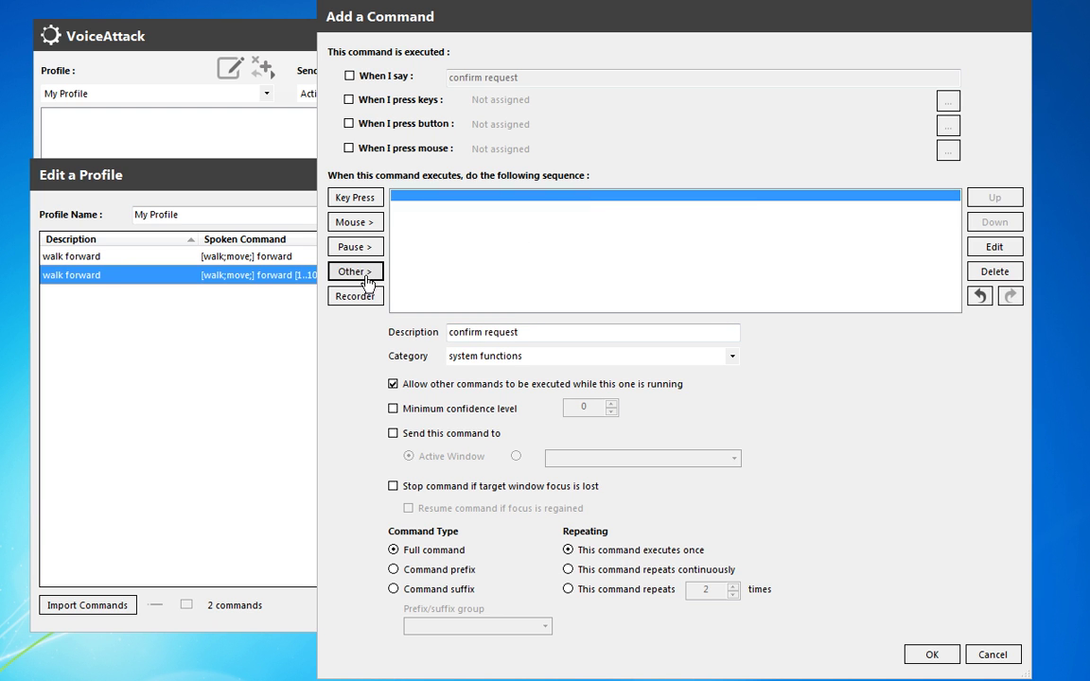
mouse_move(506, 349)
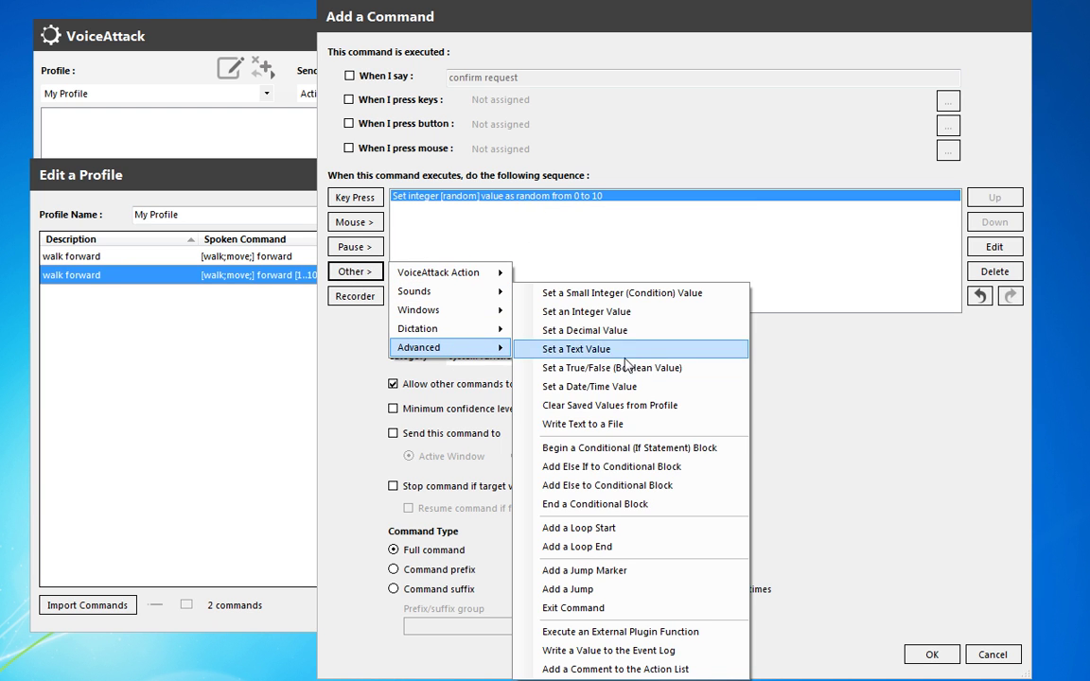
click(698, 450)
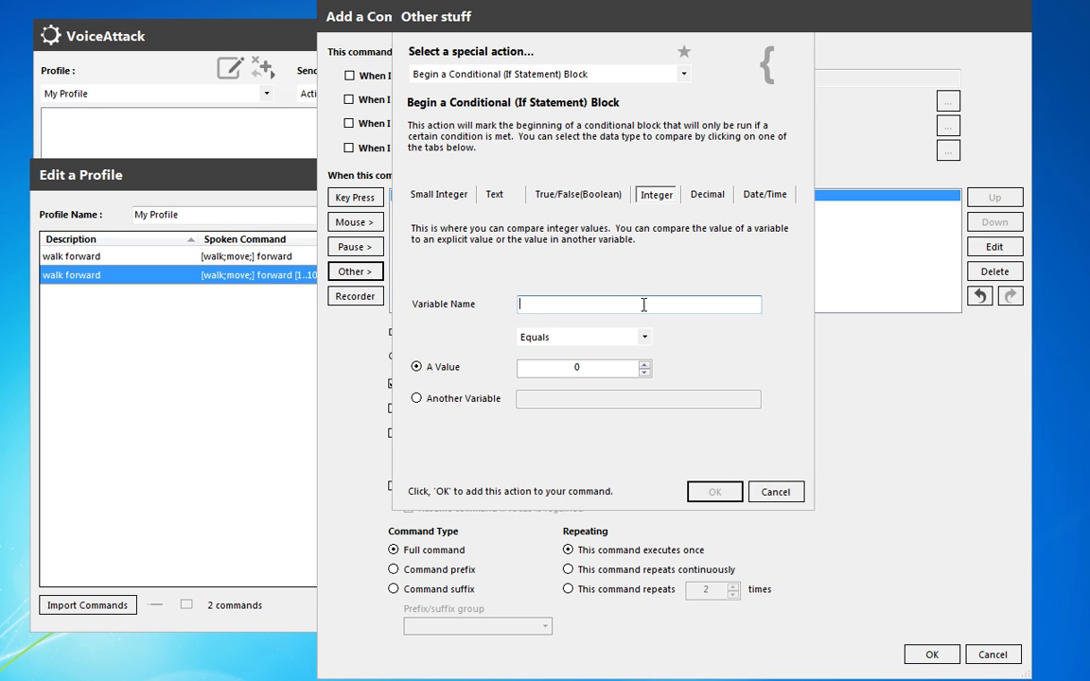
drag(589, 57, 765, 121)
click(762, 367)
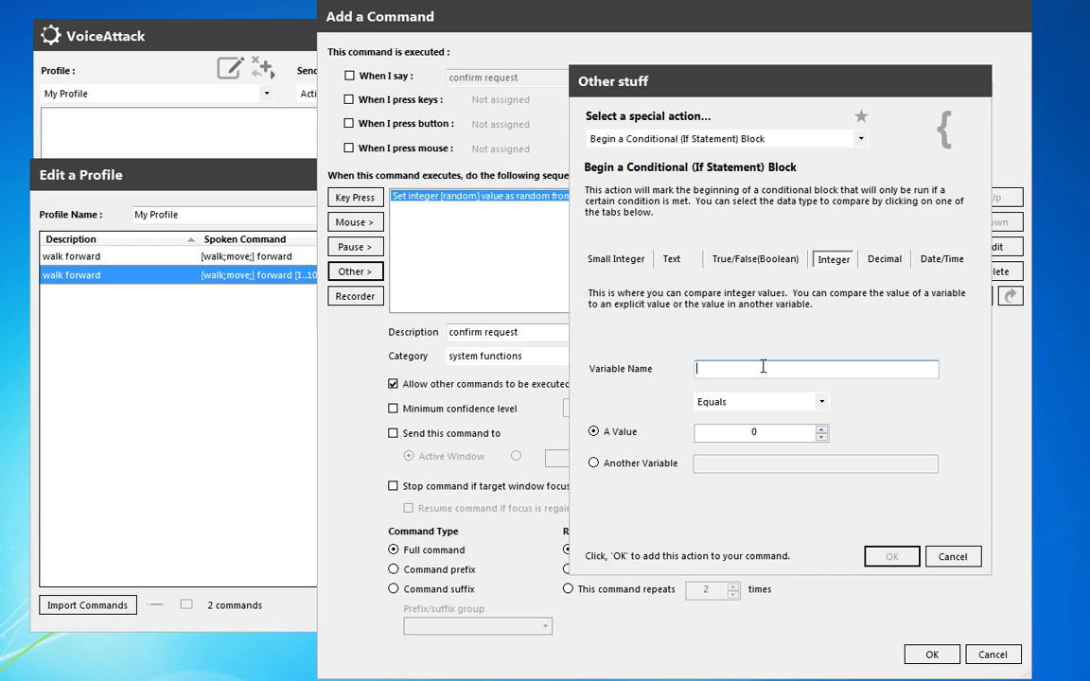
text(random)
click(762, 405)
click(771, 441)
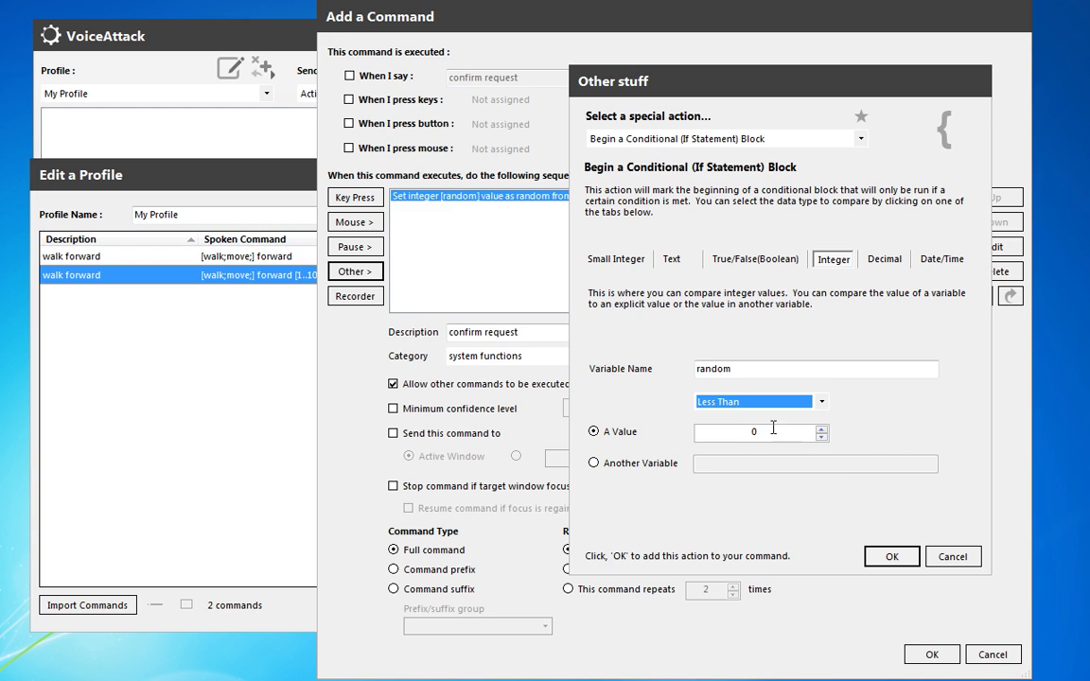
double_click(768, 433)
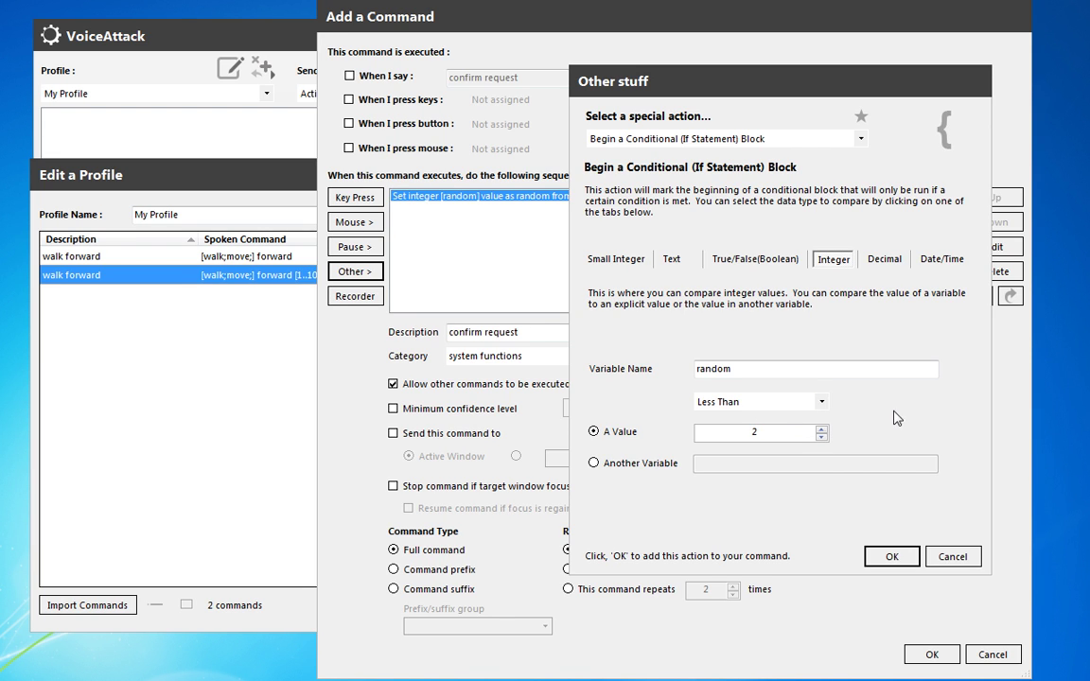
click(891, 556)
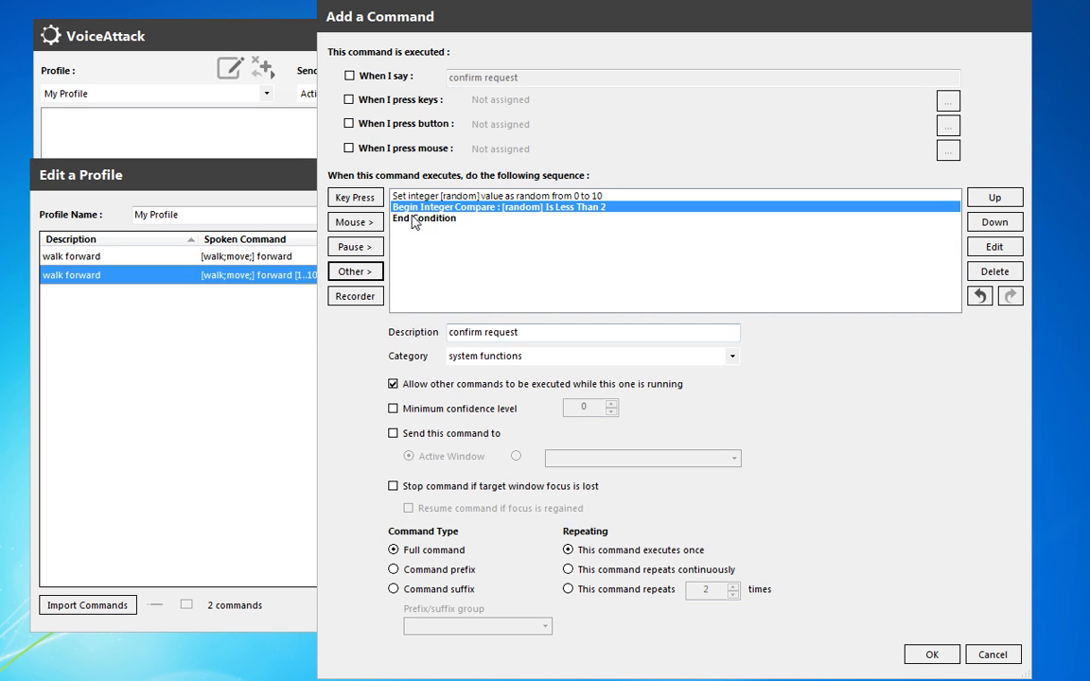
Add an Else If to the conditional block for the integer "random" being less than 6
click(358, 274)
mouse_move(468, 347)
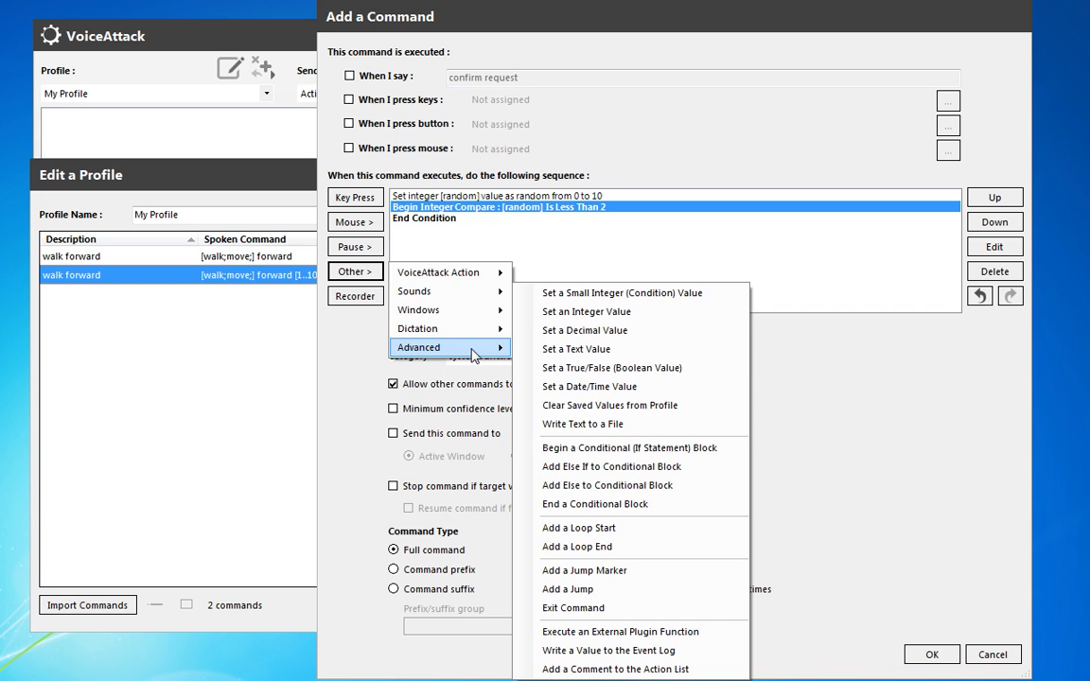
click(650, 467)
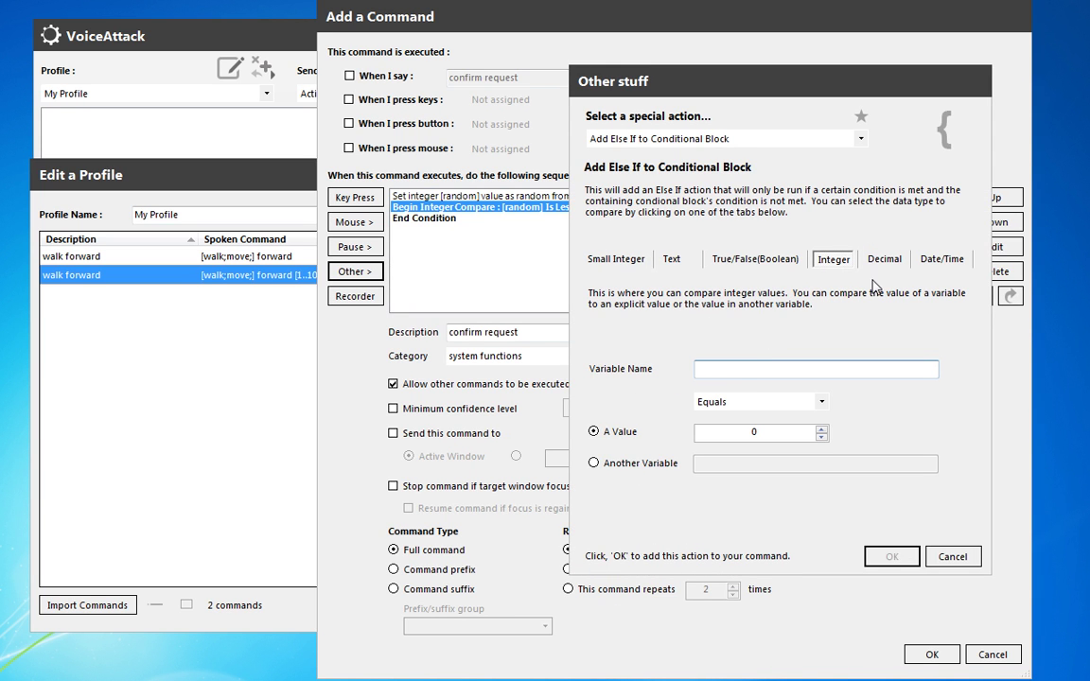
text(random)
click(813, 402)
click(842, 436)
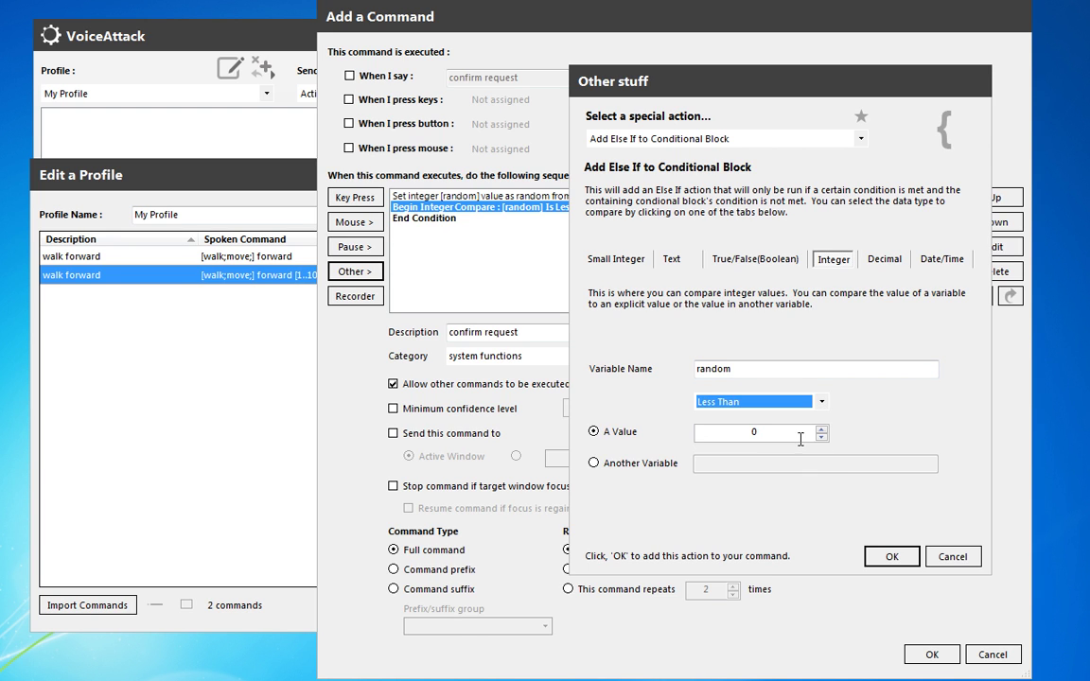
click(785, 431)
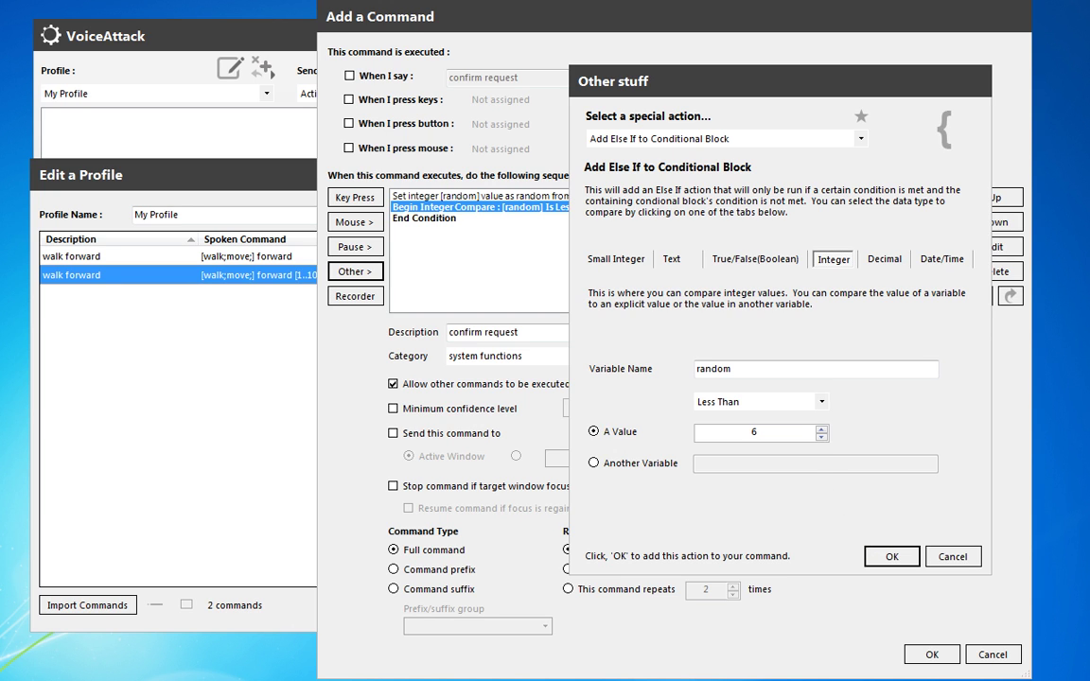
click(880, 557)
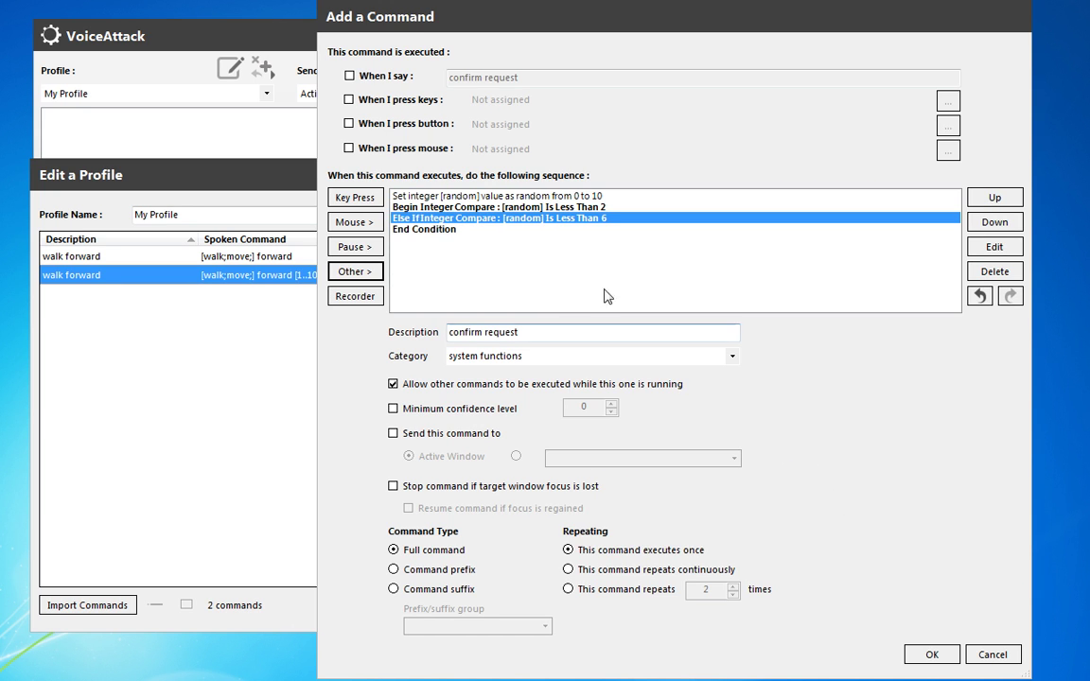
click(355, 272)
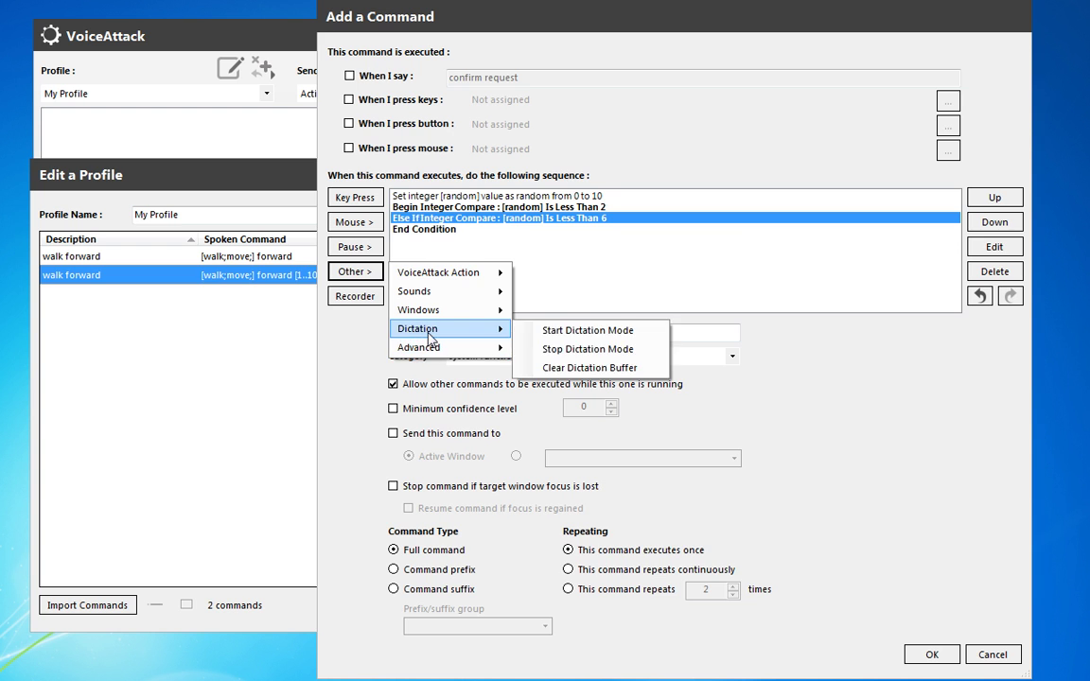
mouse_move(435, 350)
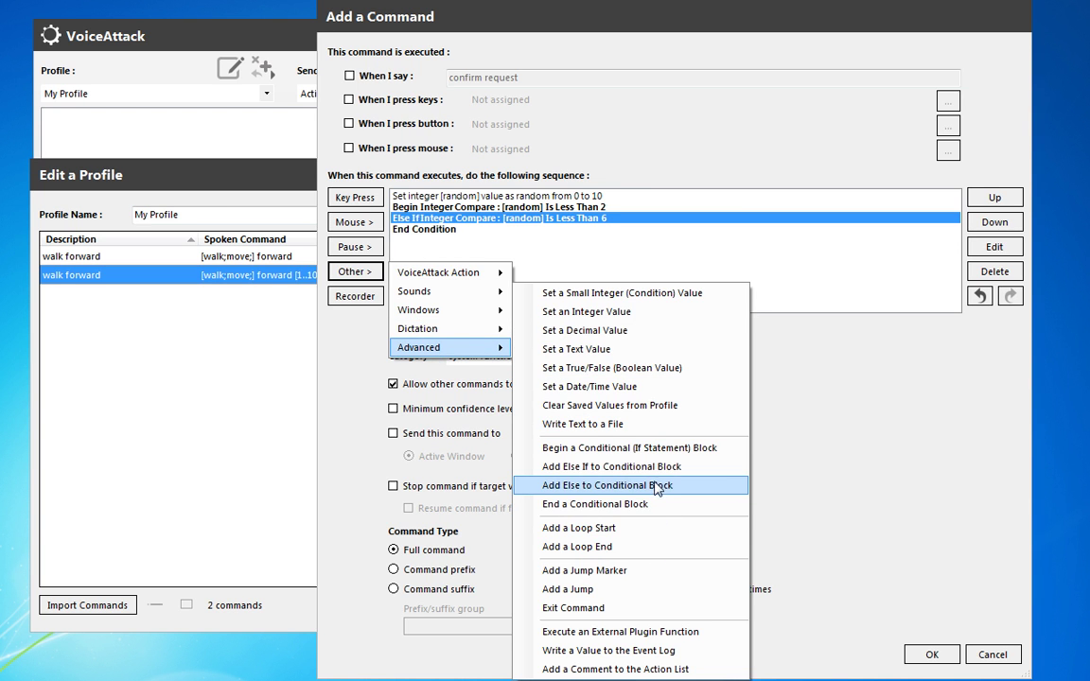
click(653, 473)
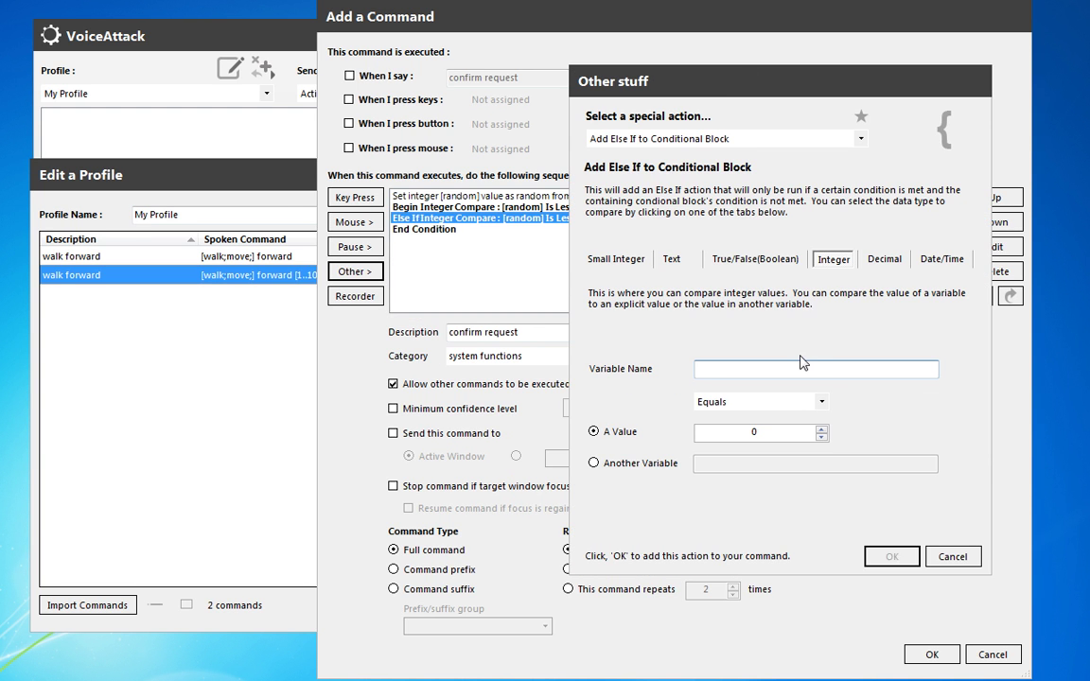
text(random)
click(951, 558)
Add an Else branch to the conditional block after the "less than 6" Else If
click(354, 271)
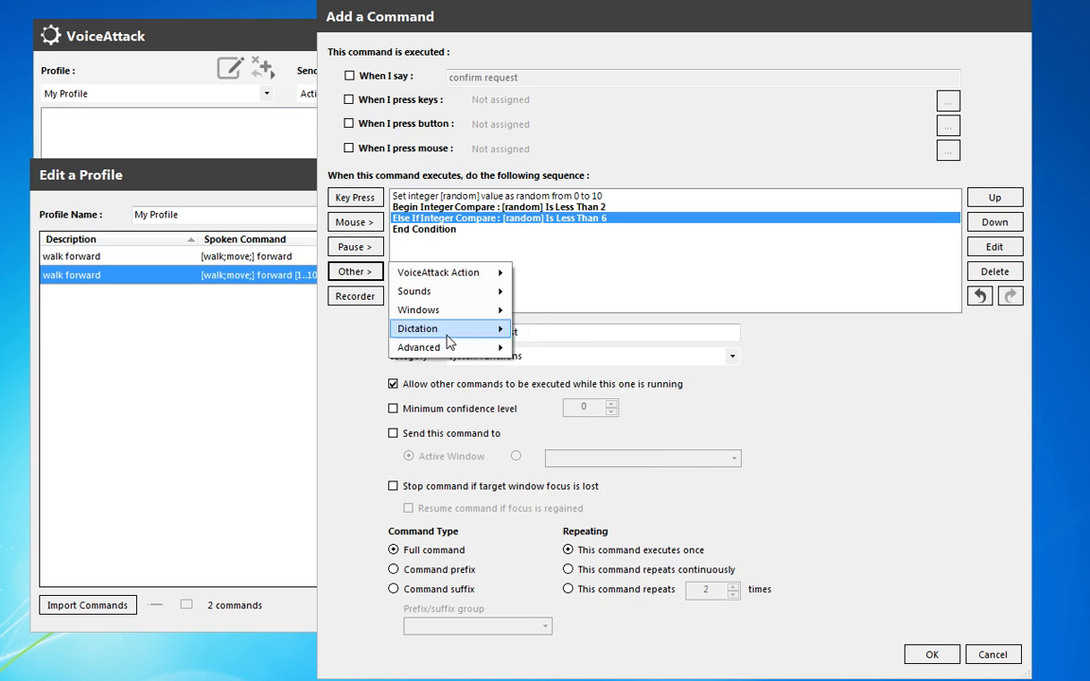
mouse_move(426, 347)
click(691, 486)
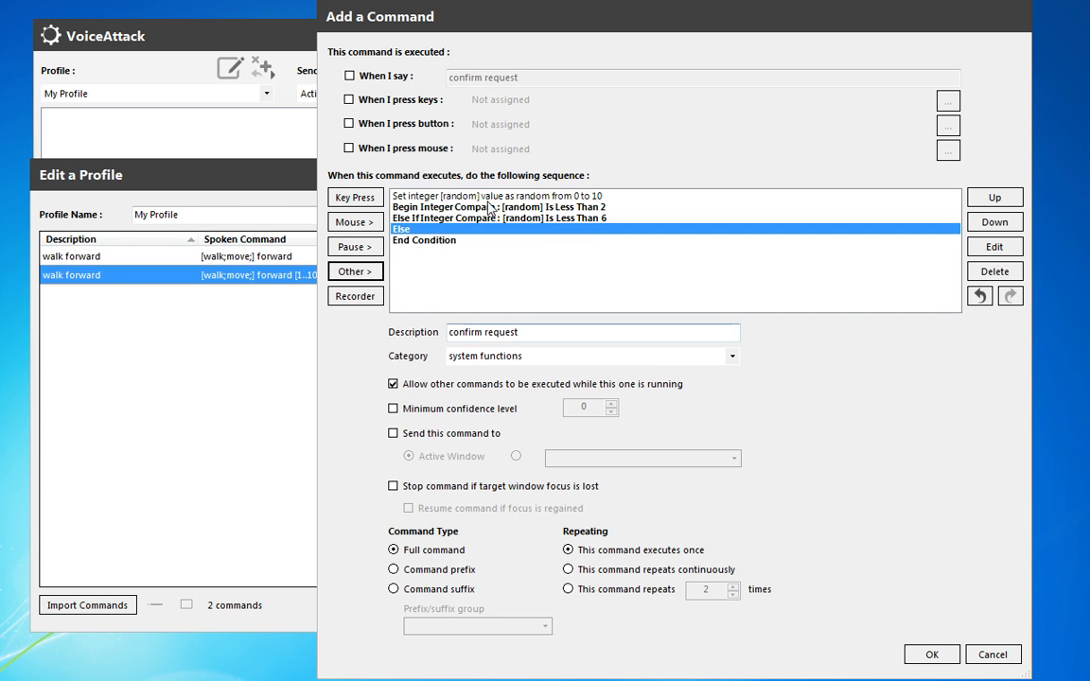
click(443, 195)
click(507, 209)
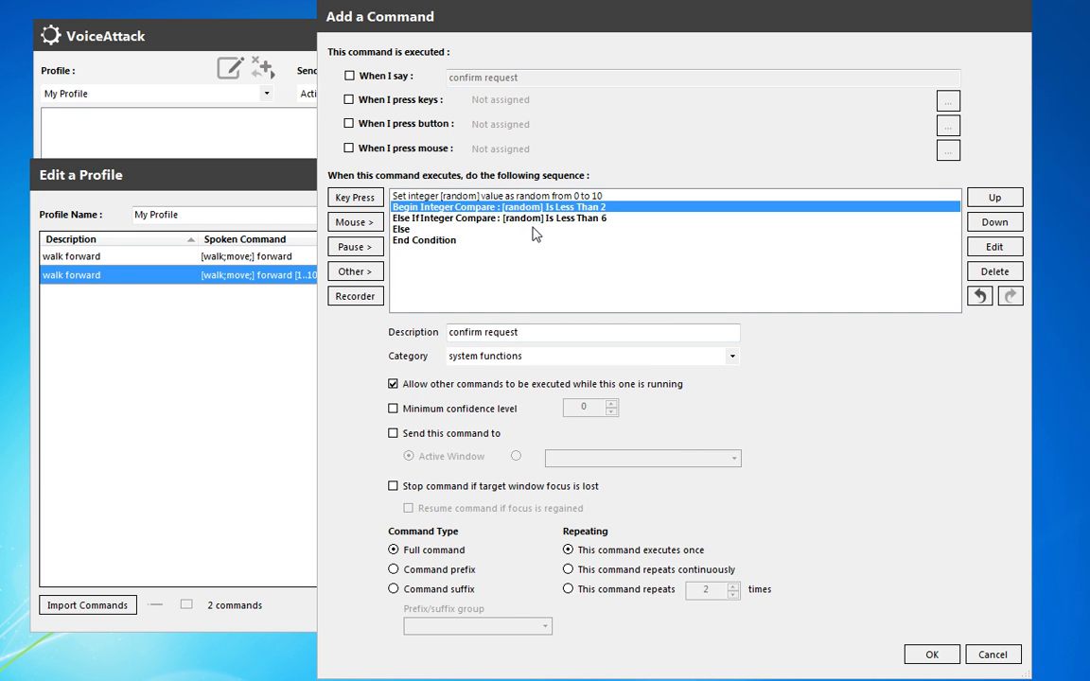
click(483, 219)
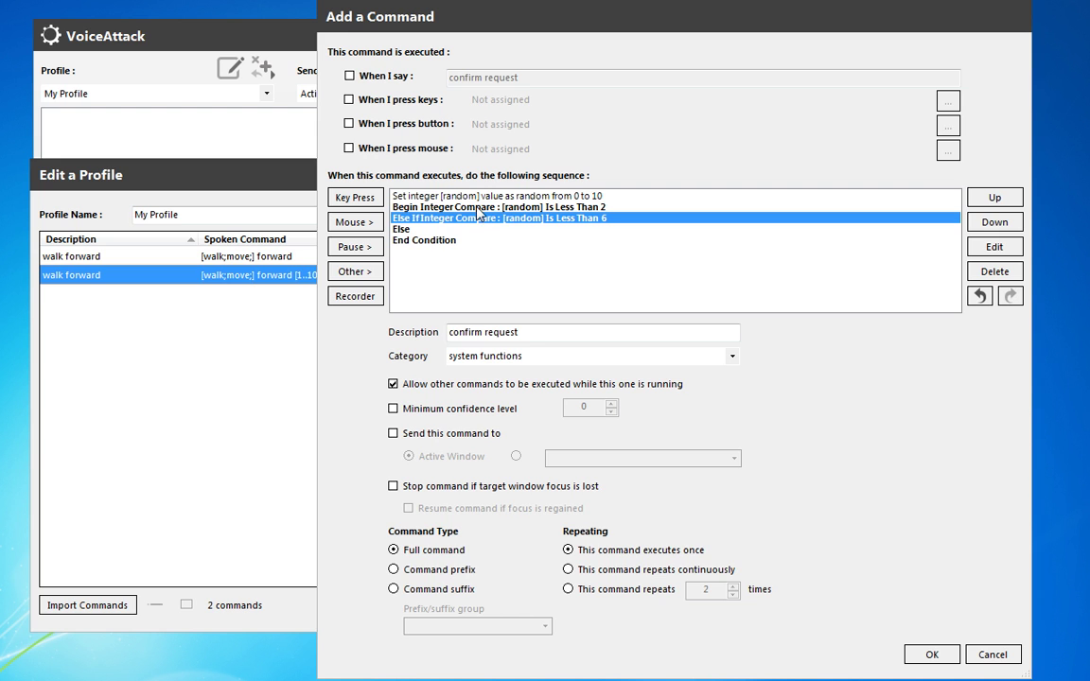
click(499, 242)
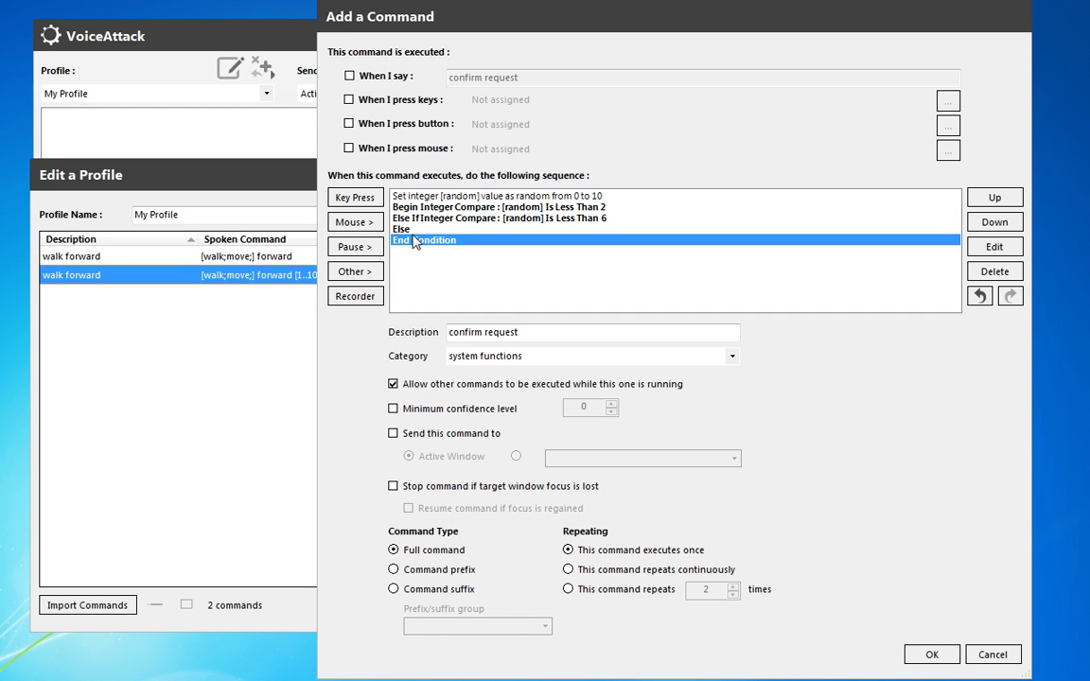
Change the opening condition of the conditional block so it checks whether the integer "random" is less than 3
click(545, 208)
double_click(545, 210)
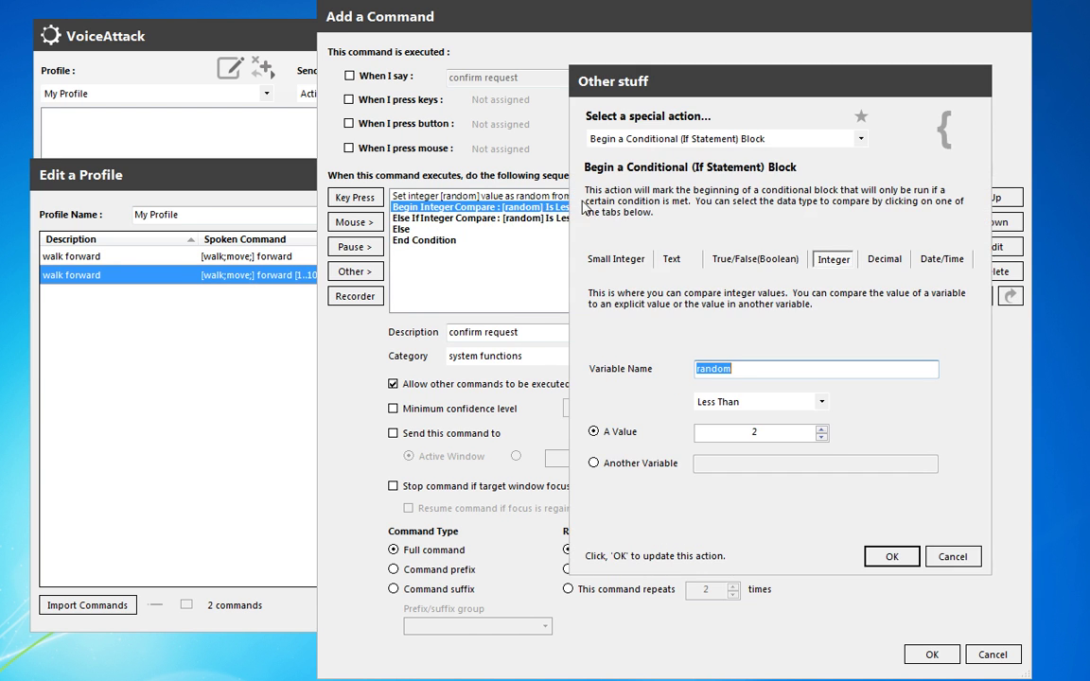
click(821, 436)
click(885, 558)
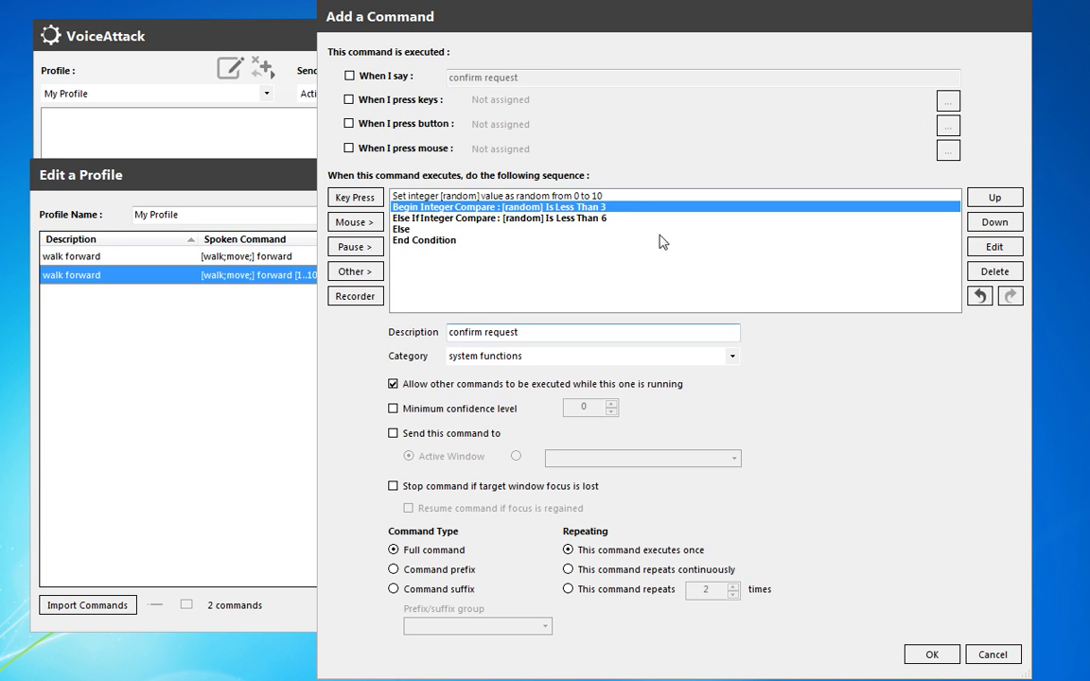
click(619, 220)
click(511, 230)
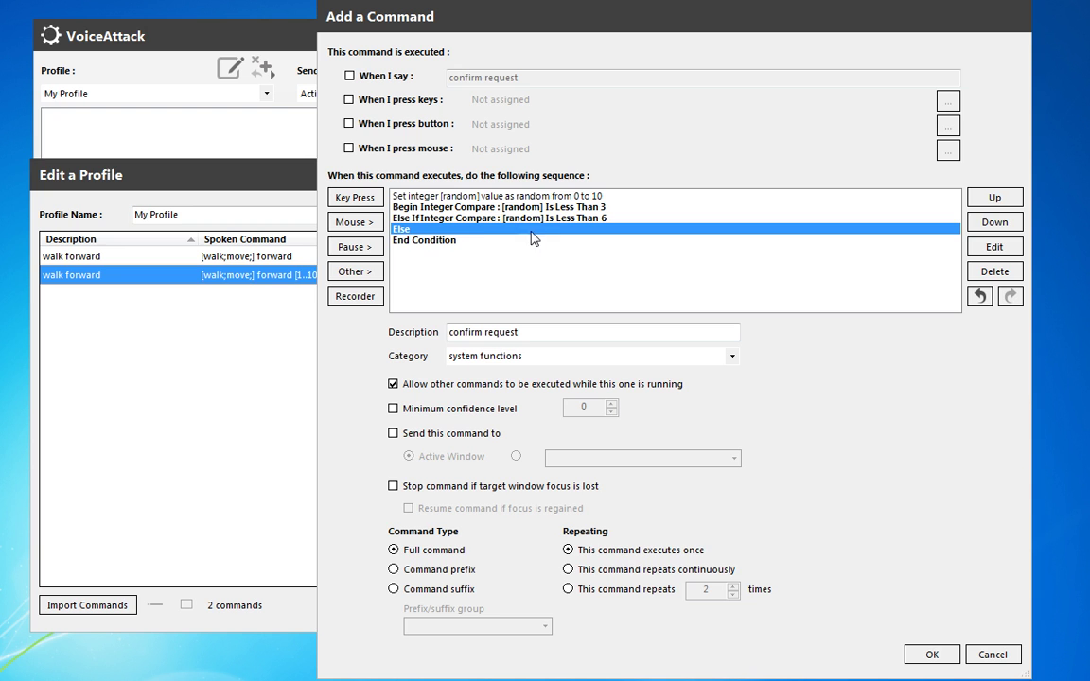
click(435, 196)
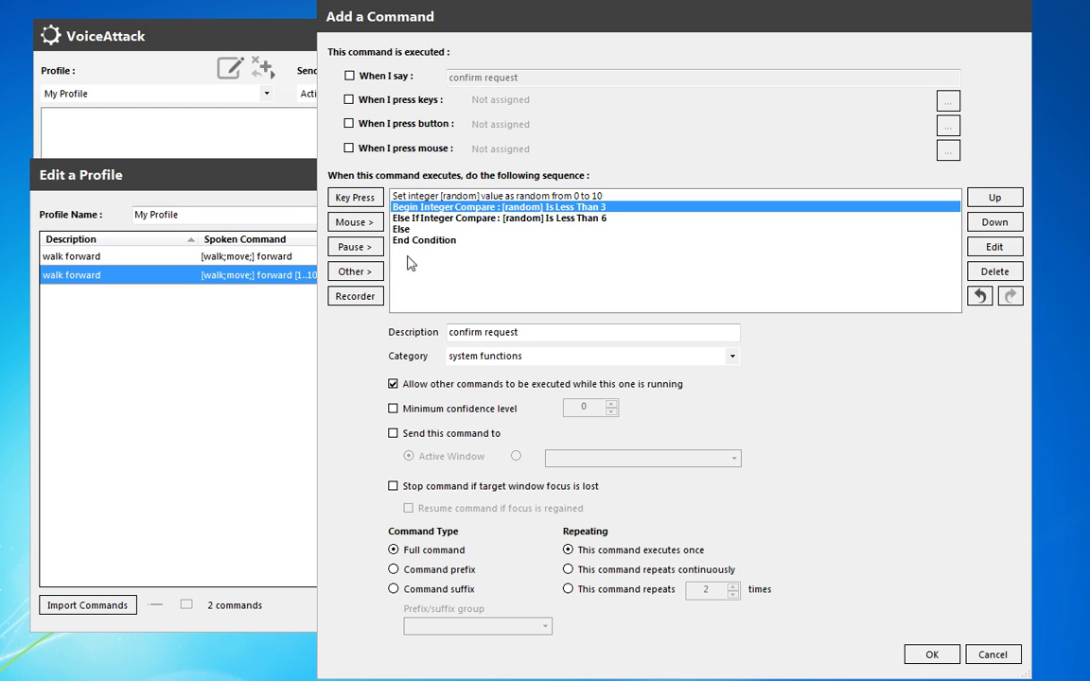
Add a text-to-speech action saying "of course" under the "less than 3" condition, previewing the speech before adding it
click(356, 271)
click(558, 207)
click(355, 272)
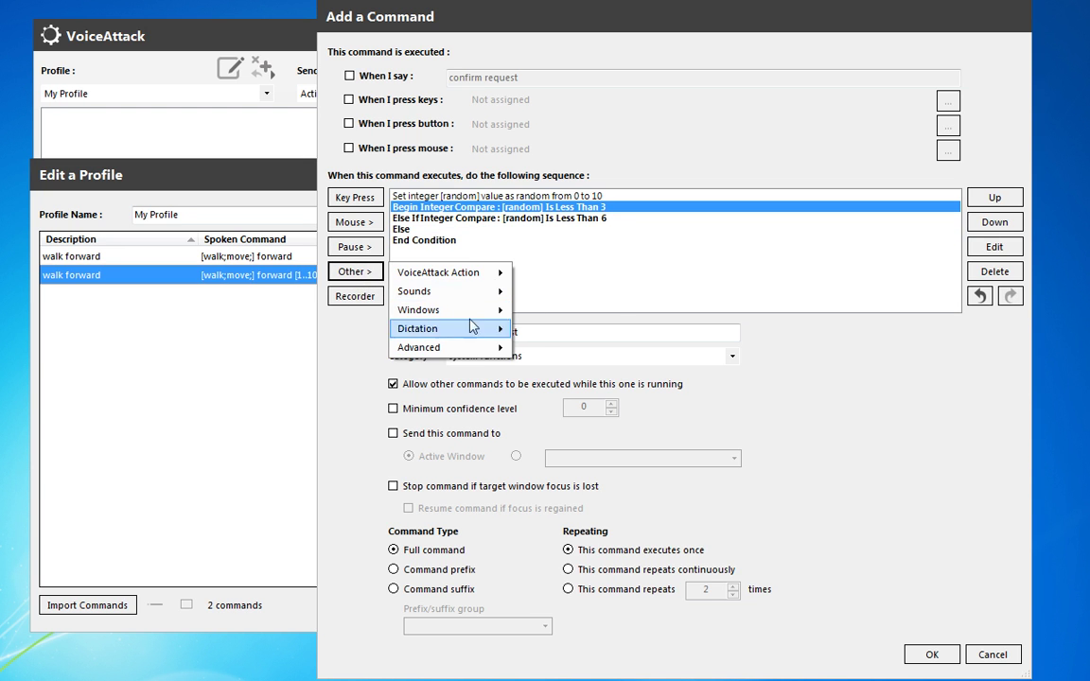
mouse_move(478, 350)
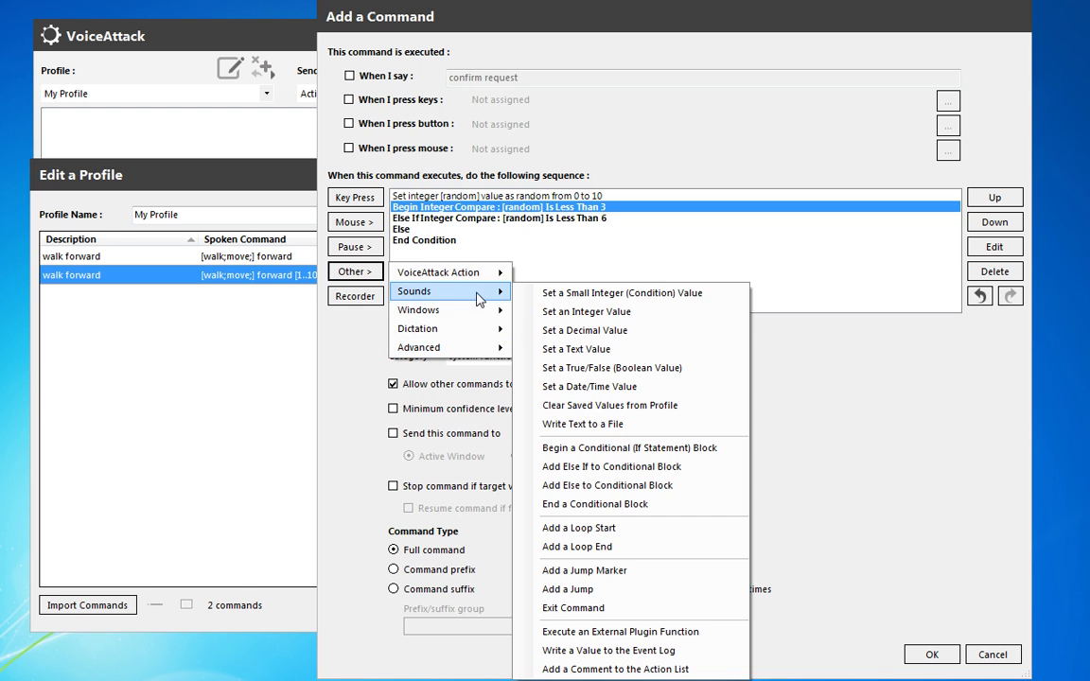
mouse_move(482, 296)
click(665, 303)
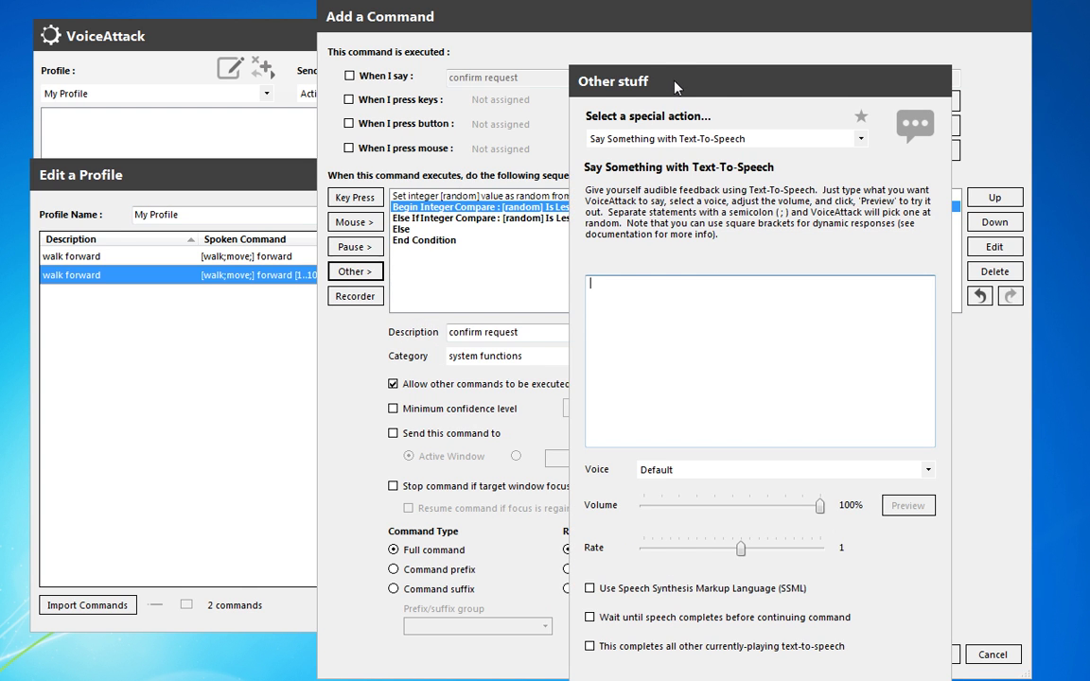
drag(675, 87, 713, 62)
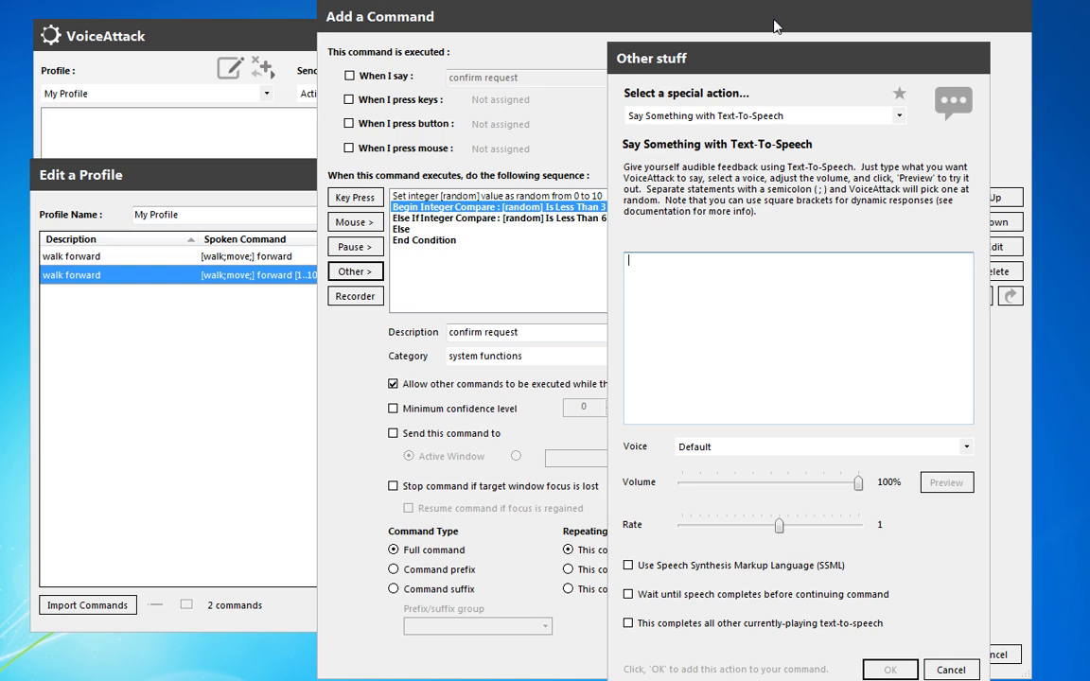
text(of course)
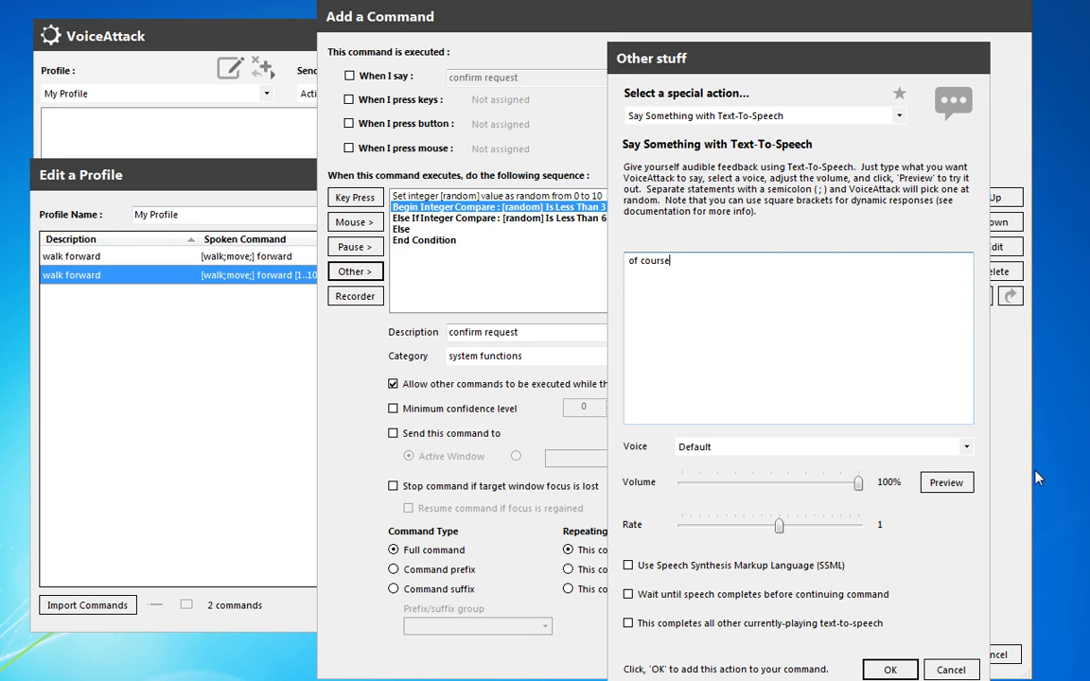
click(948, 484)
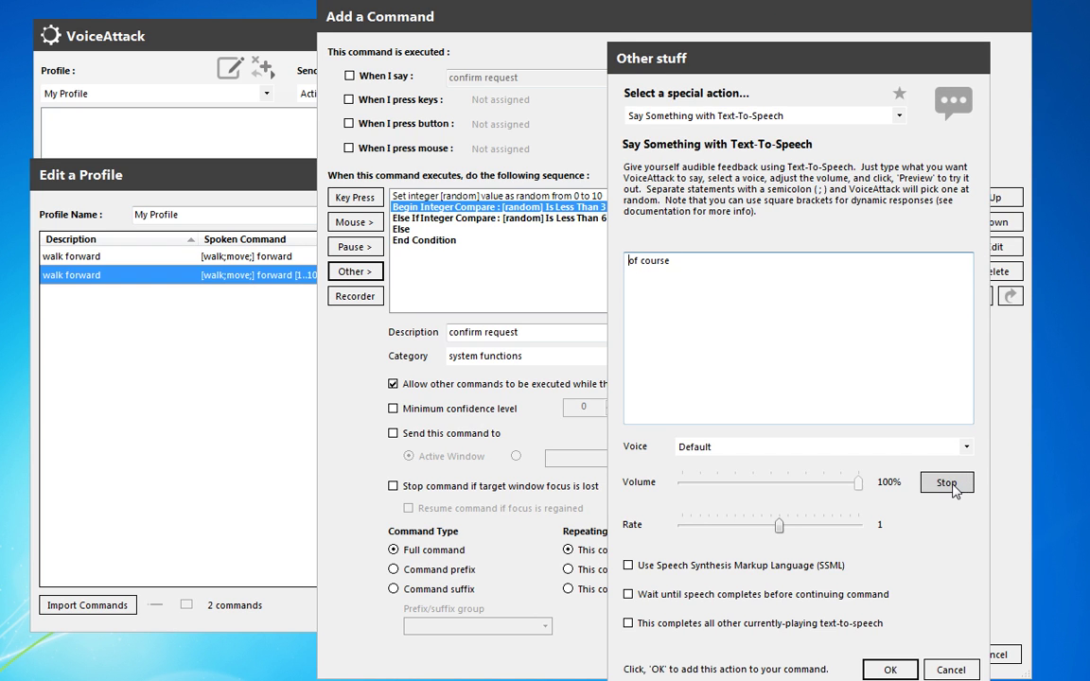
click(965, 484)
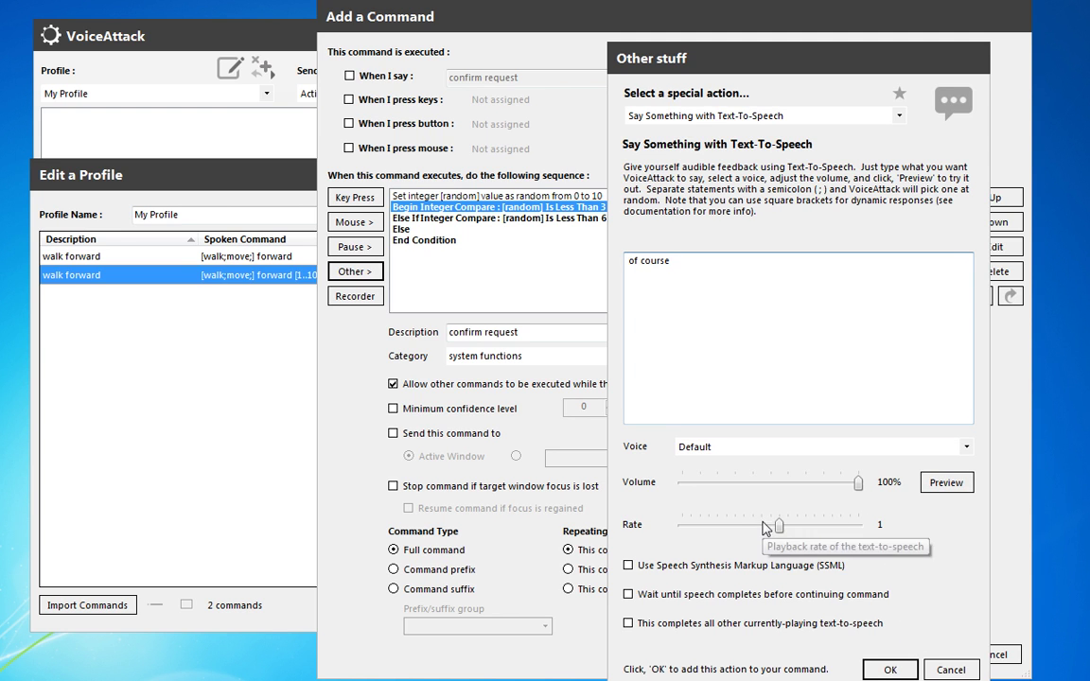
click(891, 669)
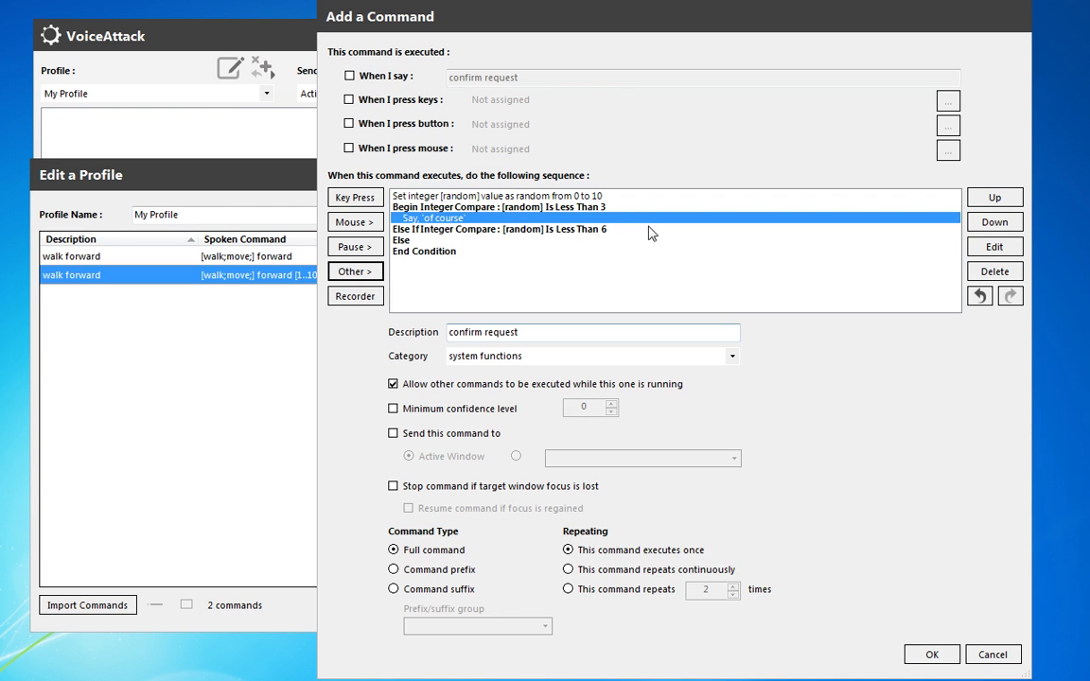
Copy the "of course" speech action into the "less than 6" Else If branch and change its text to "as you wish"
right_click(445, 220)
click(463, 248)
click(452, 229)
key(ctrl+v)
double_click(452, 246)
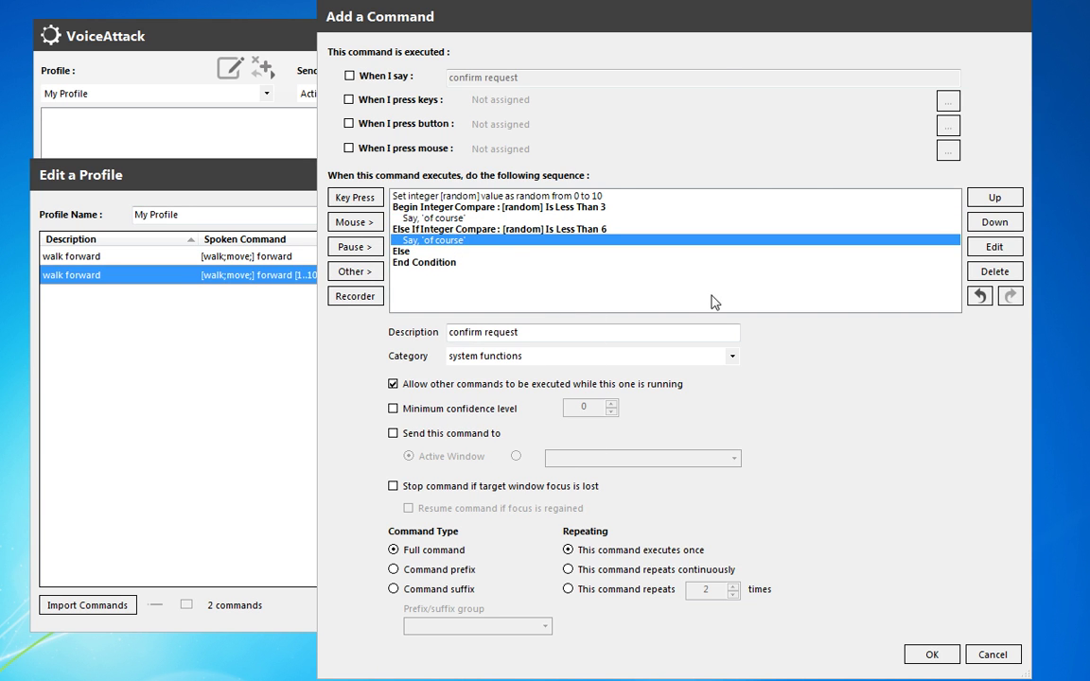
text(as you)
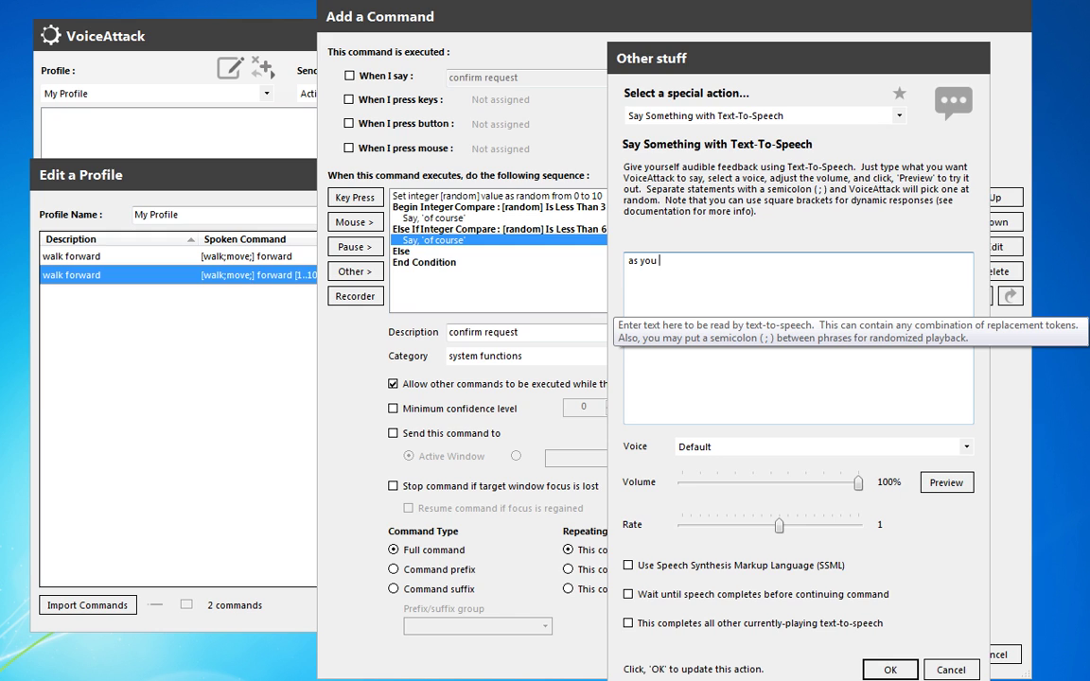
text( wish)
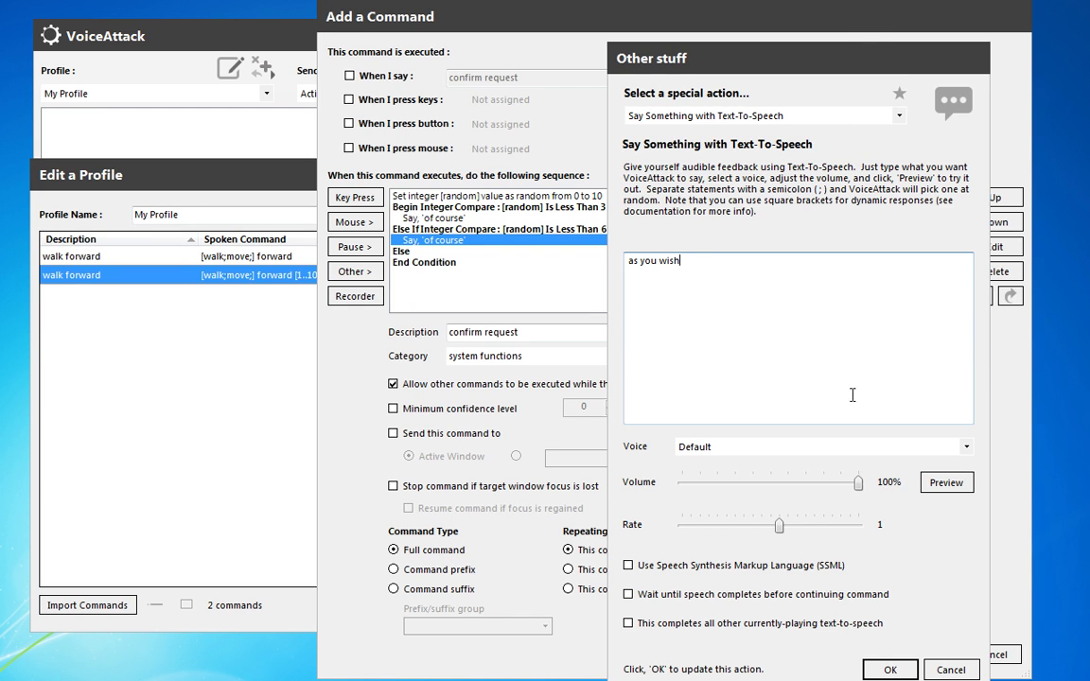
click(947, 483)
click(894, 669)
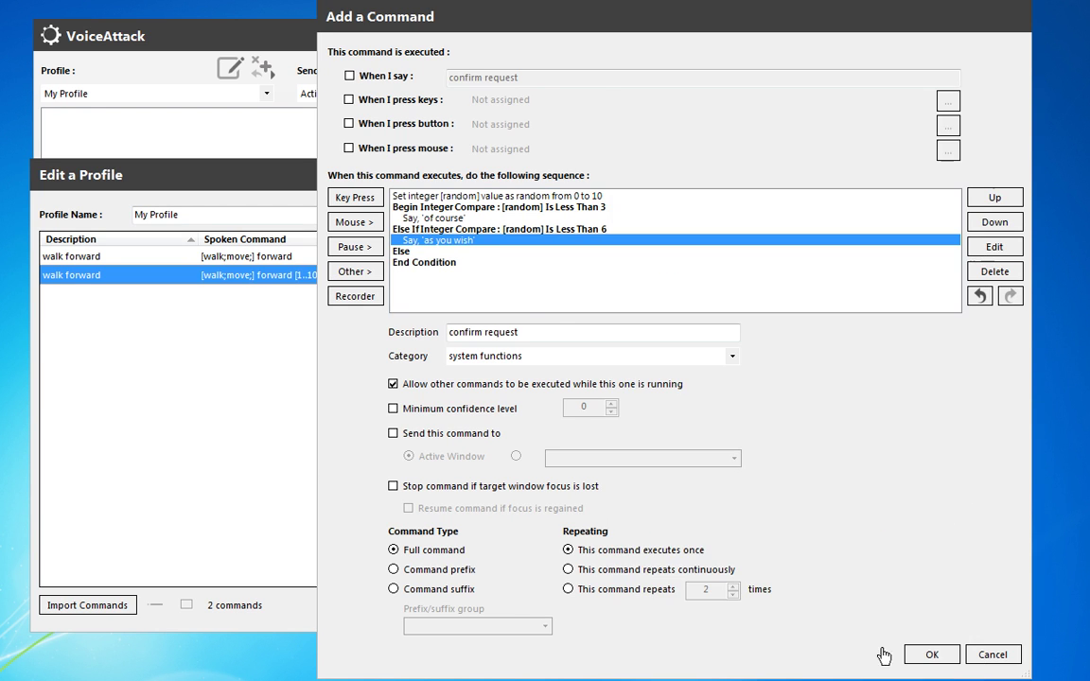
Paste the copied speech action into the Else branch and change its text to "yes sir"
click(442, 253)
click(457, 253)
key(ctrl+v)
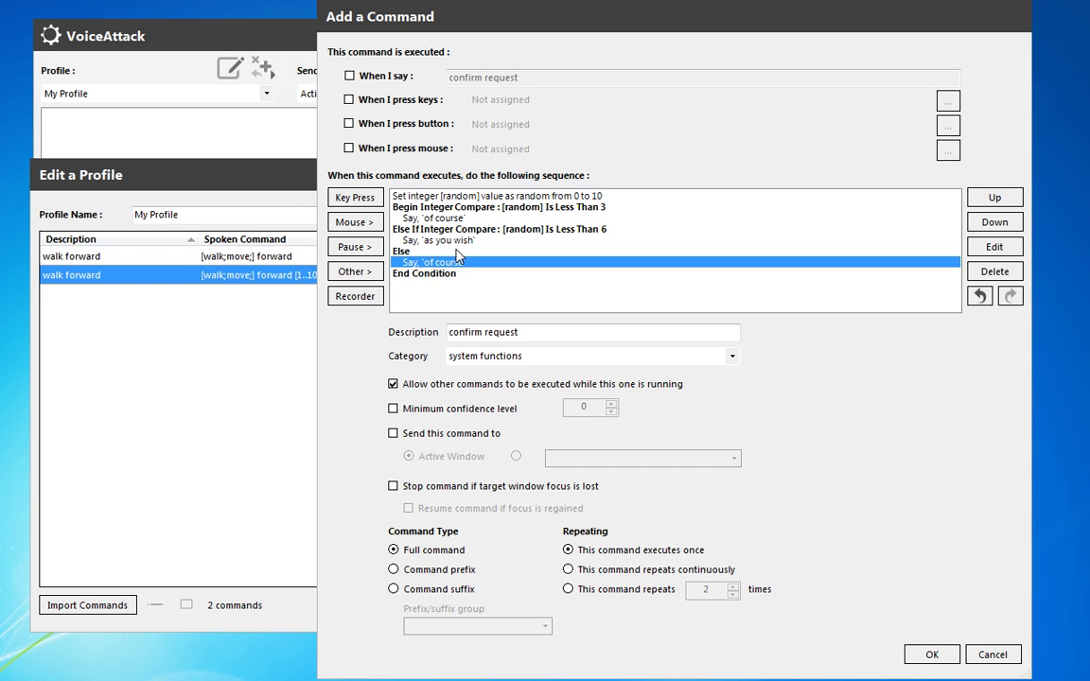
double_click(492, 263)
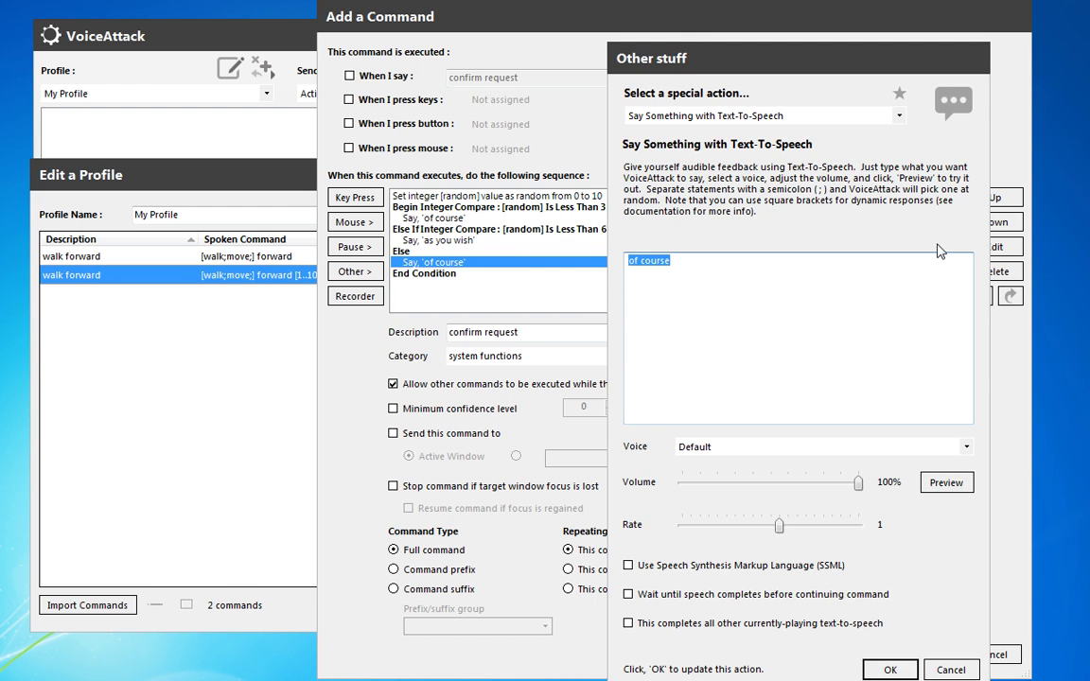
text(yes sir)
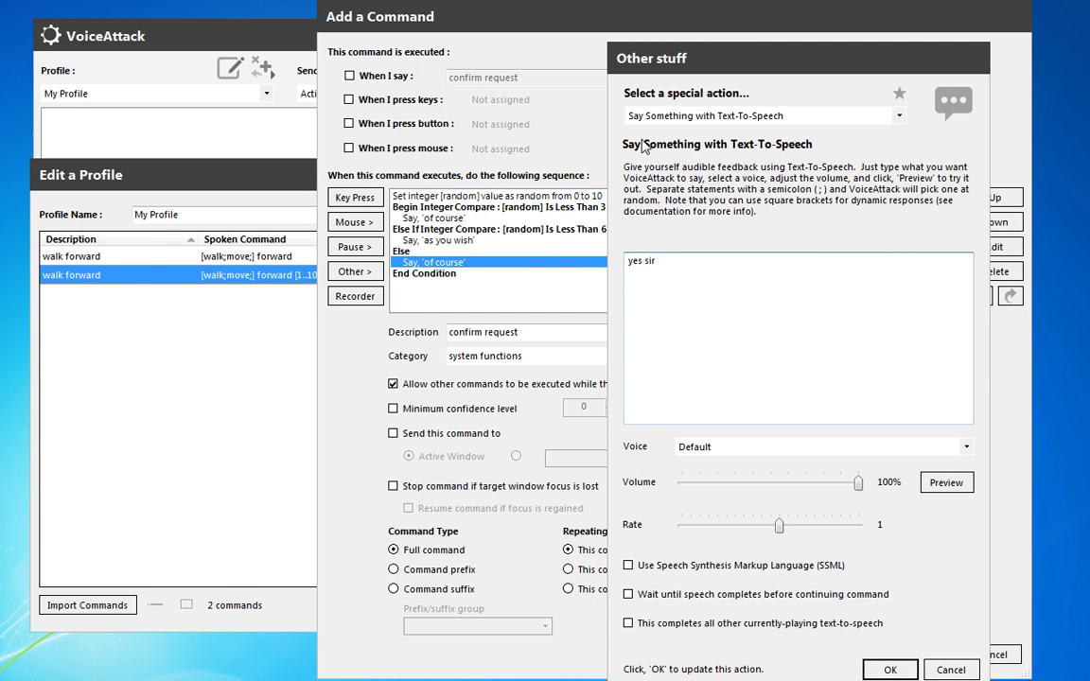
click(946, 482)
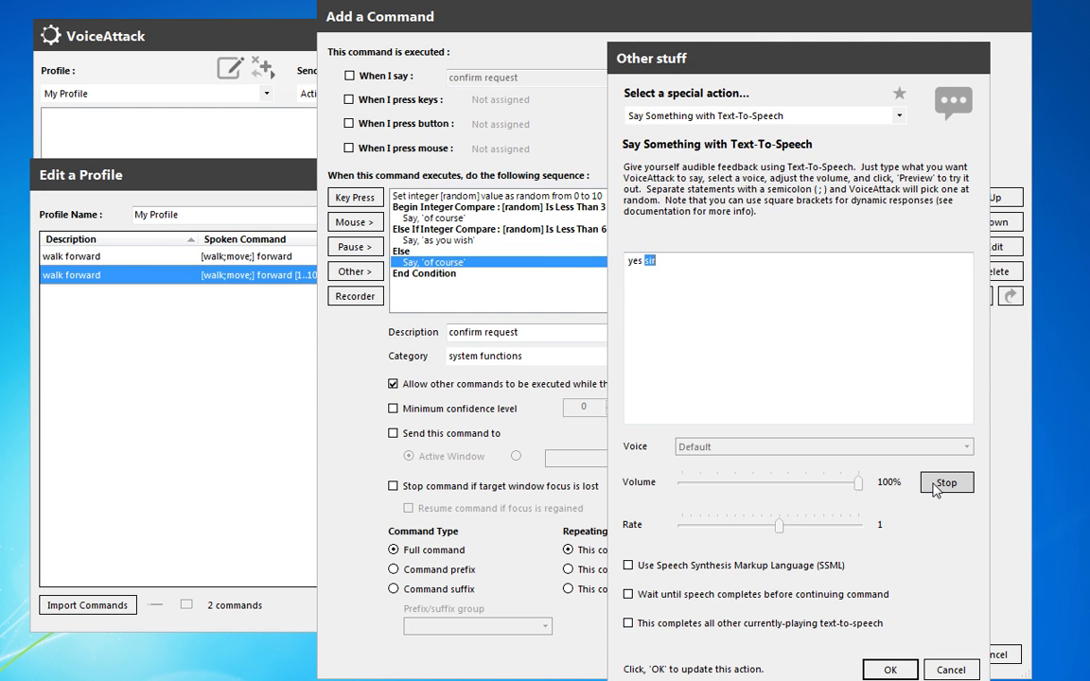
click(890, 669)
Review the random value and the three speech branches in the action sequence, and save the "confirm request" command
drag(459, 195, 491, 297)
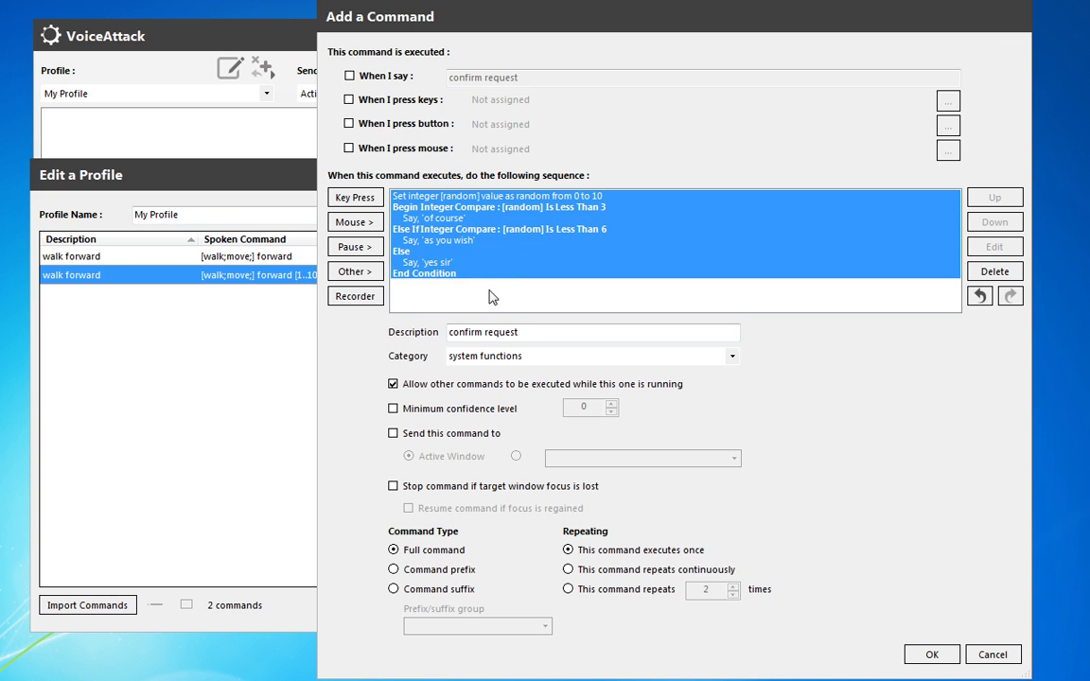
drag(488, 202, 487, 285)
click(534, 194)
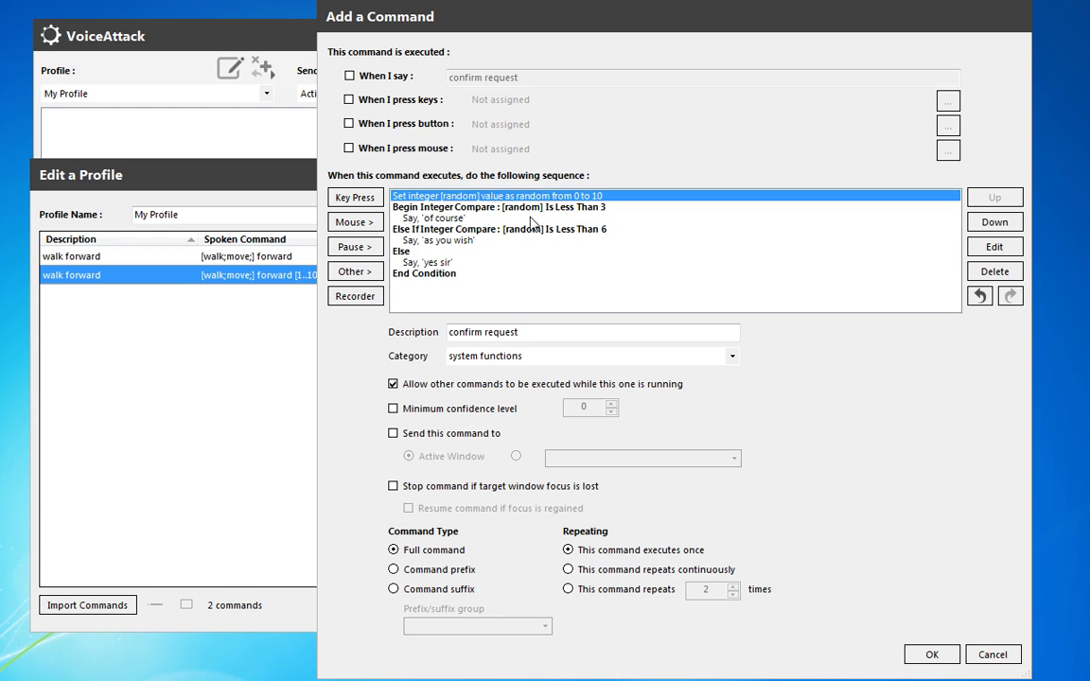
click(491, 218)
click(485, 240)
click(475, 262)
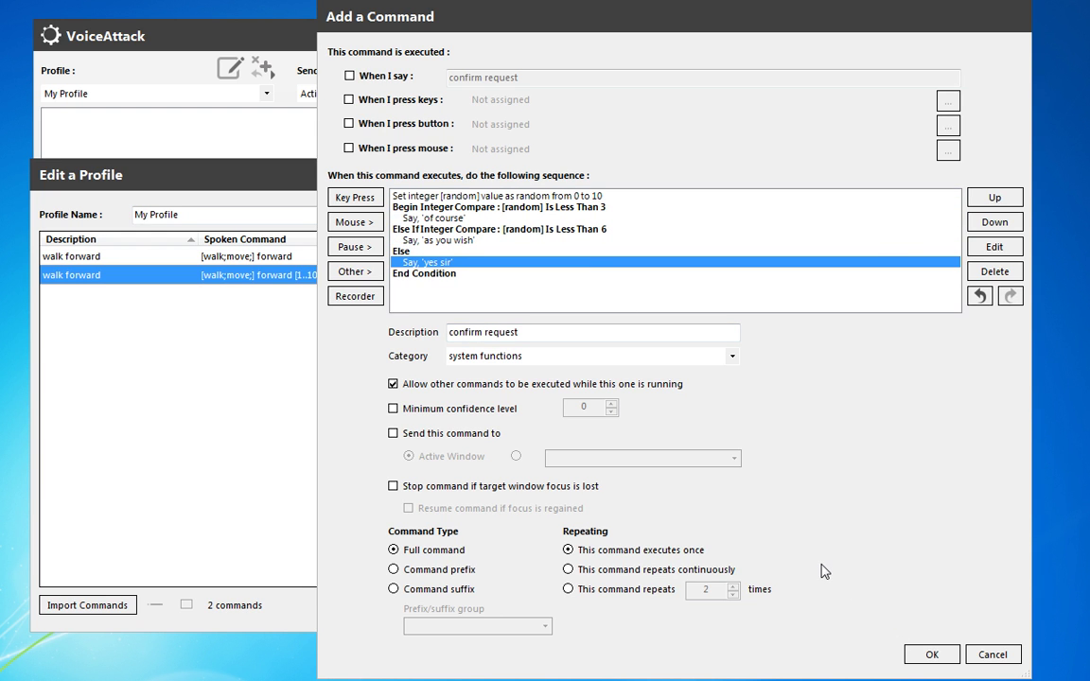
click(915, 651)
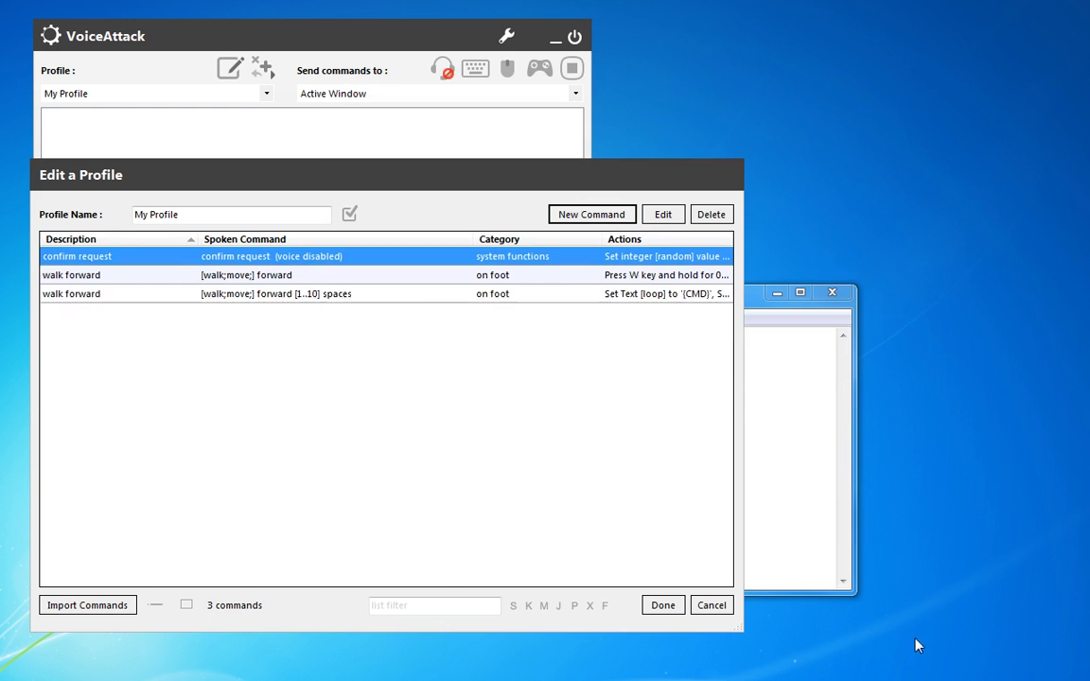
Append an action to the "[walk;move;] forward" command that executes "confirm request" and waits until it completes, and save the command
double_click(159, 284)
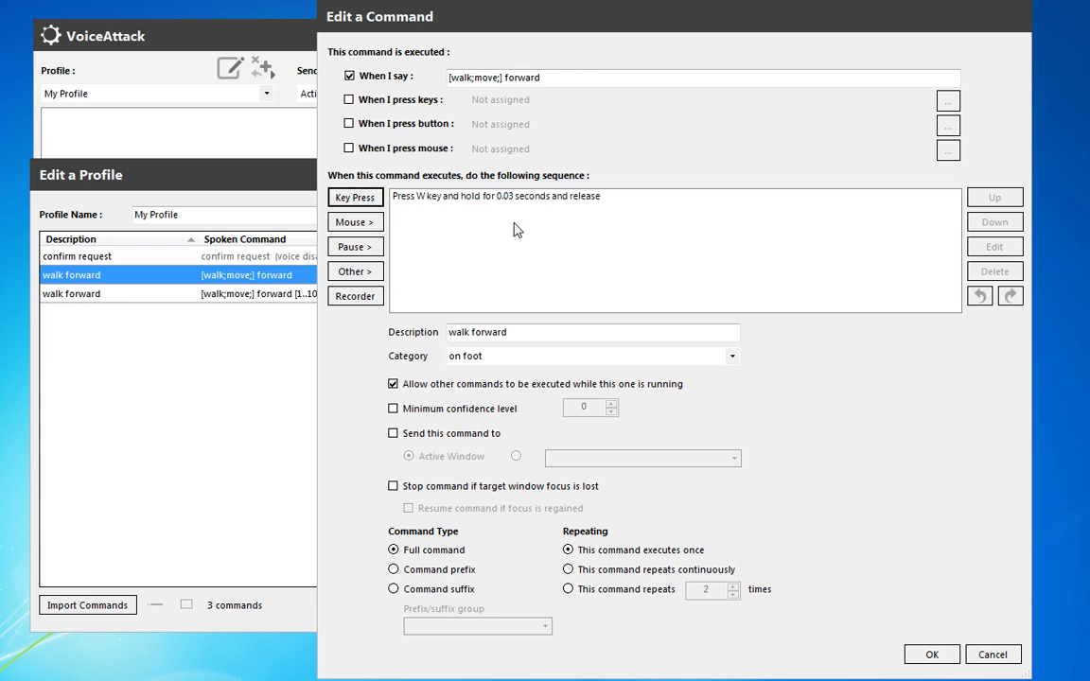
click(504, 197)
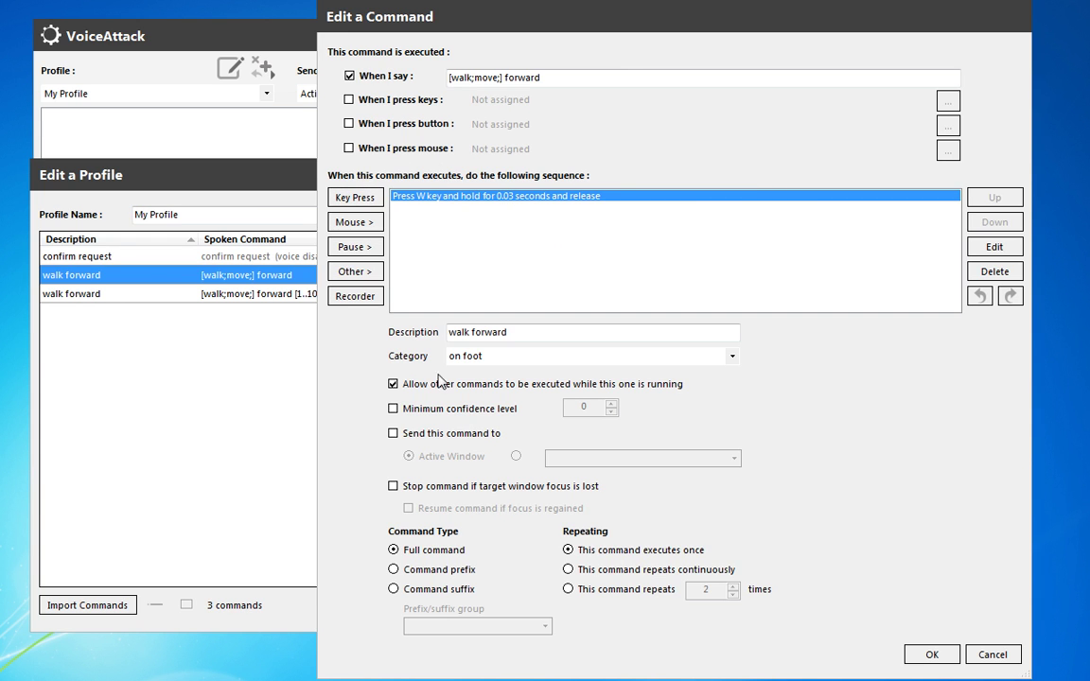
click(356, 272)
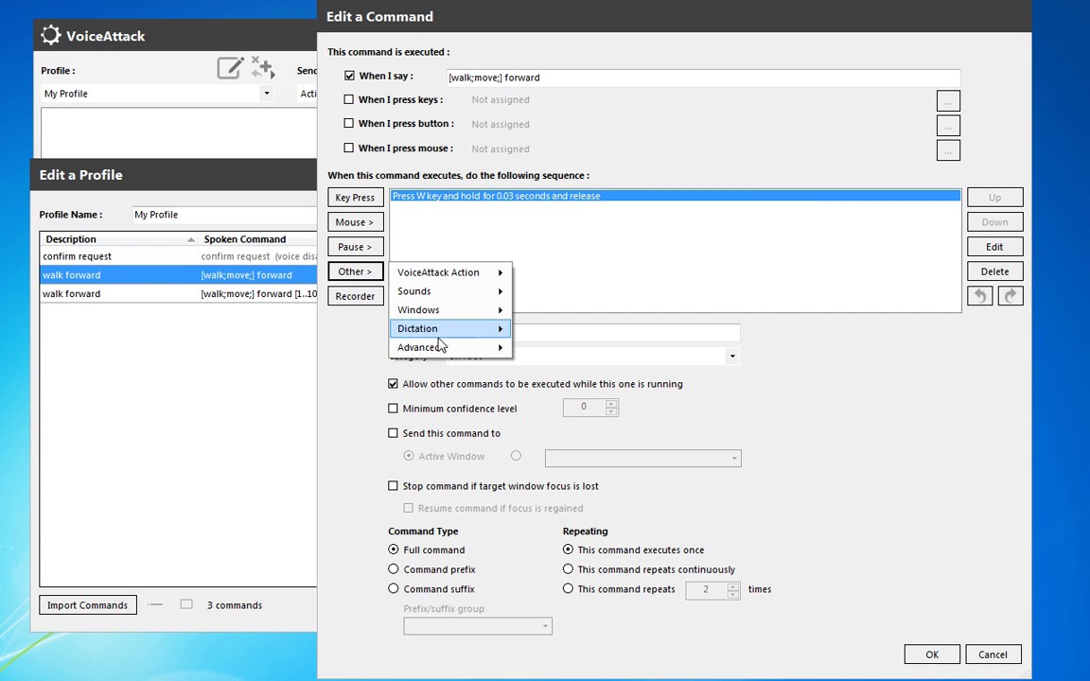
mouse_move(449, 360)
mouse_move(456, 272)
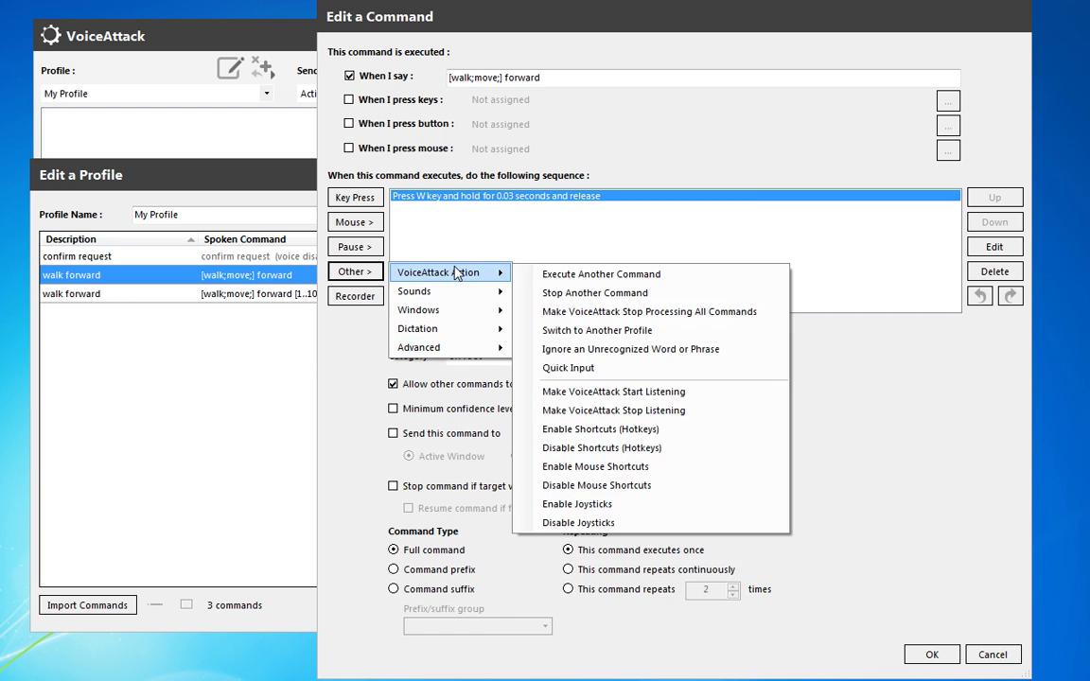
click(579, 274)
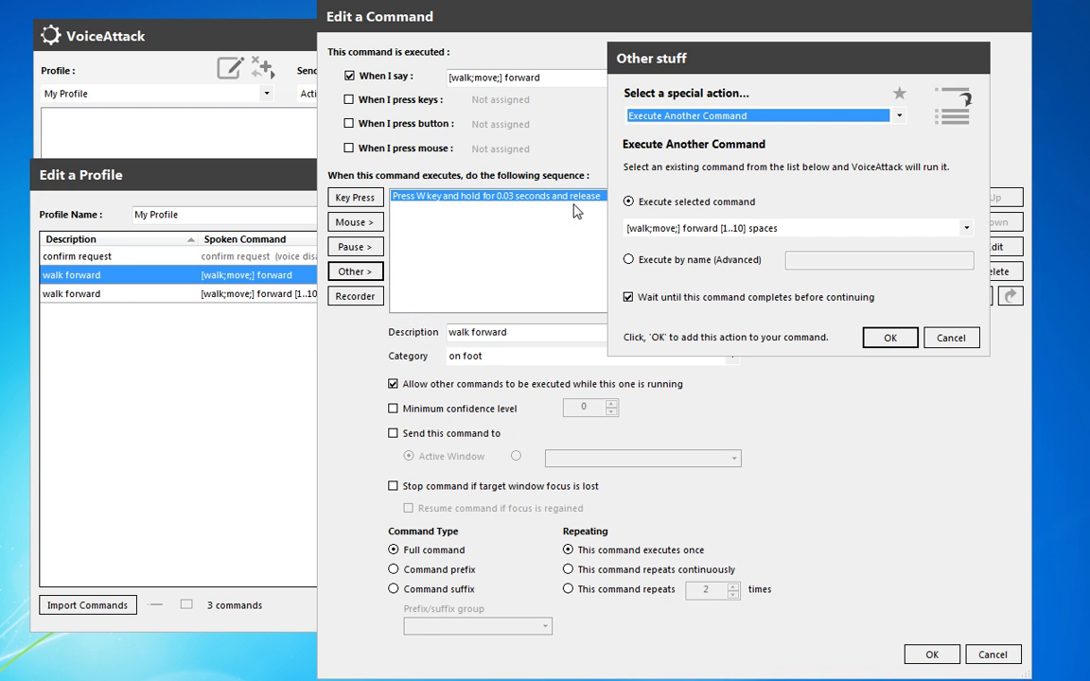
click(705, 227)
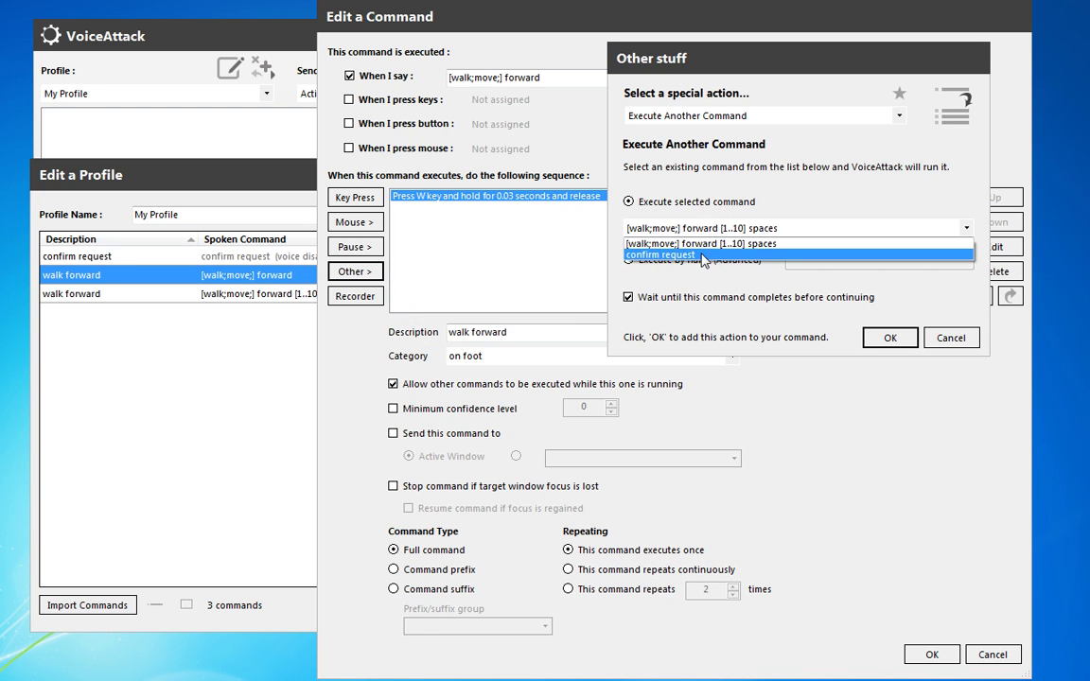
click(670, 252)
click(890, 341)
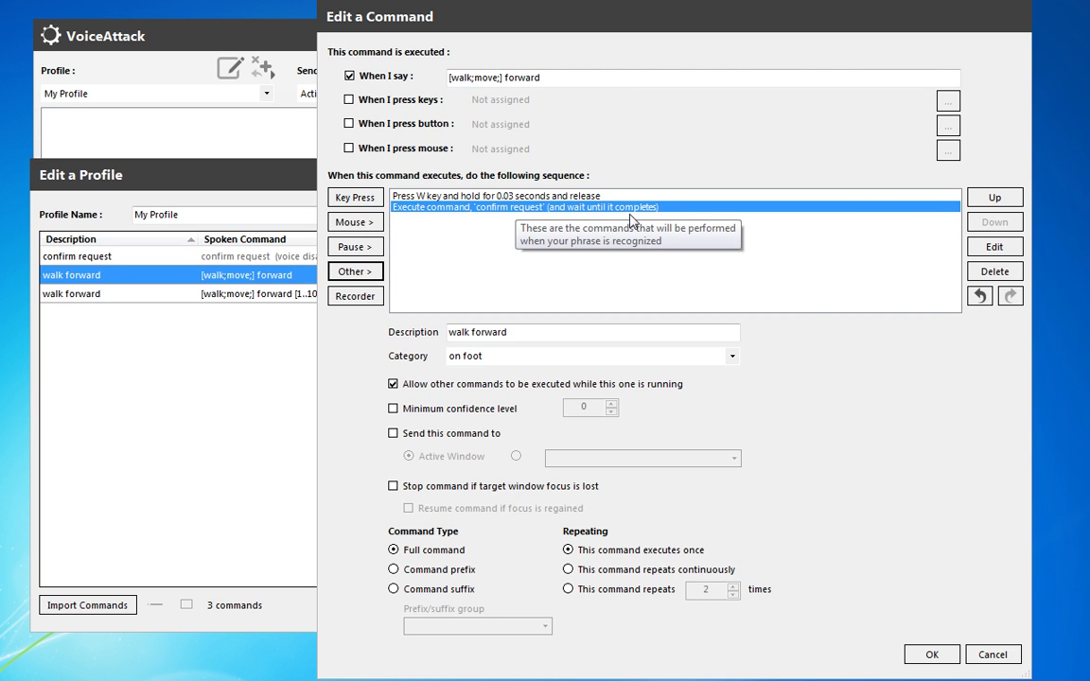
click(909, 653)
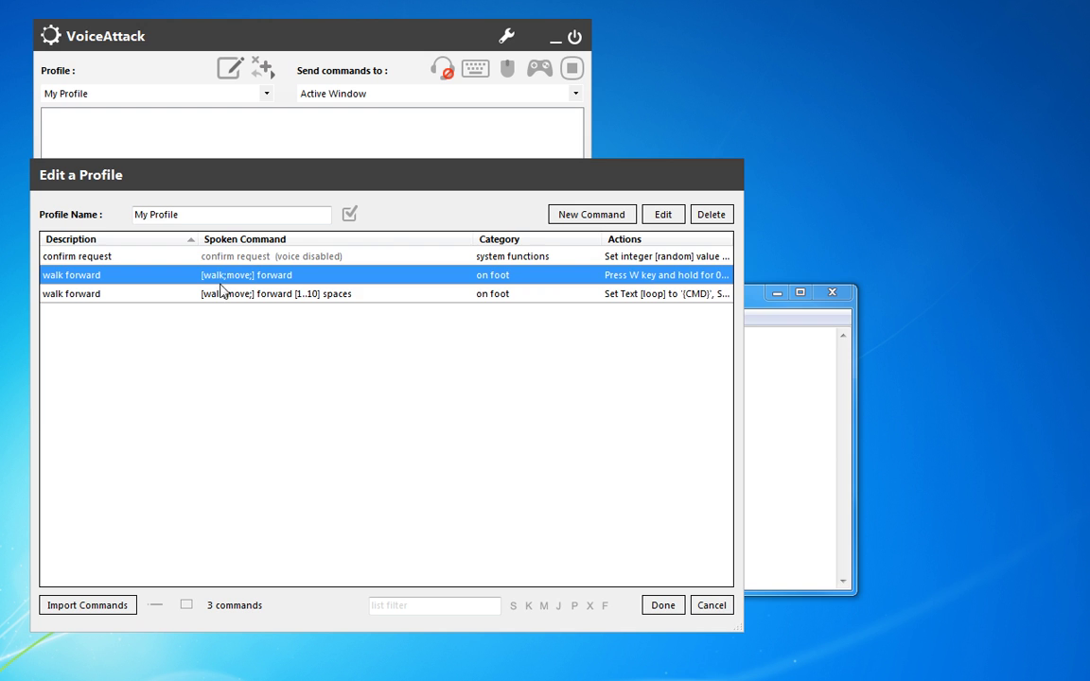
Add an action executing "confirm request" after the End Loop of the "[walk;move;] forward [1..10] spaces" command, and save the command
double_click(258, 296)
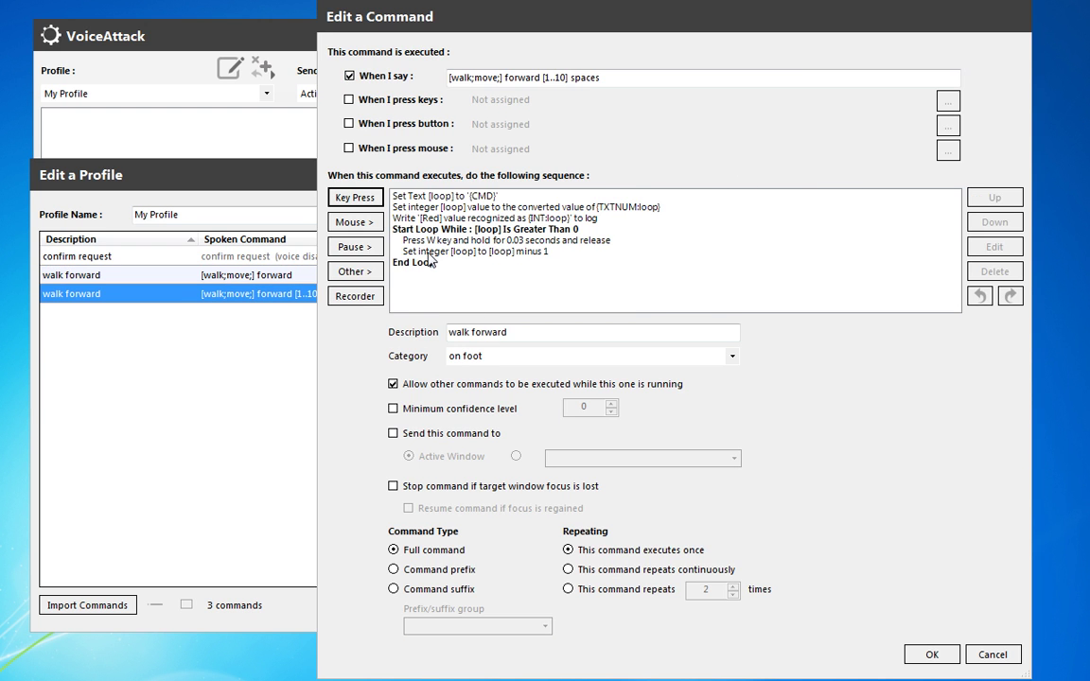
click(415, 262)
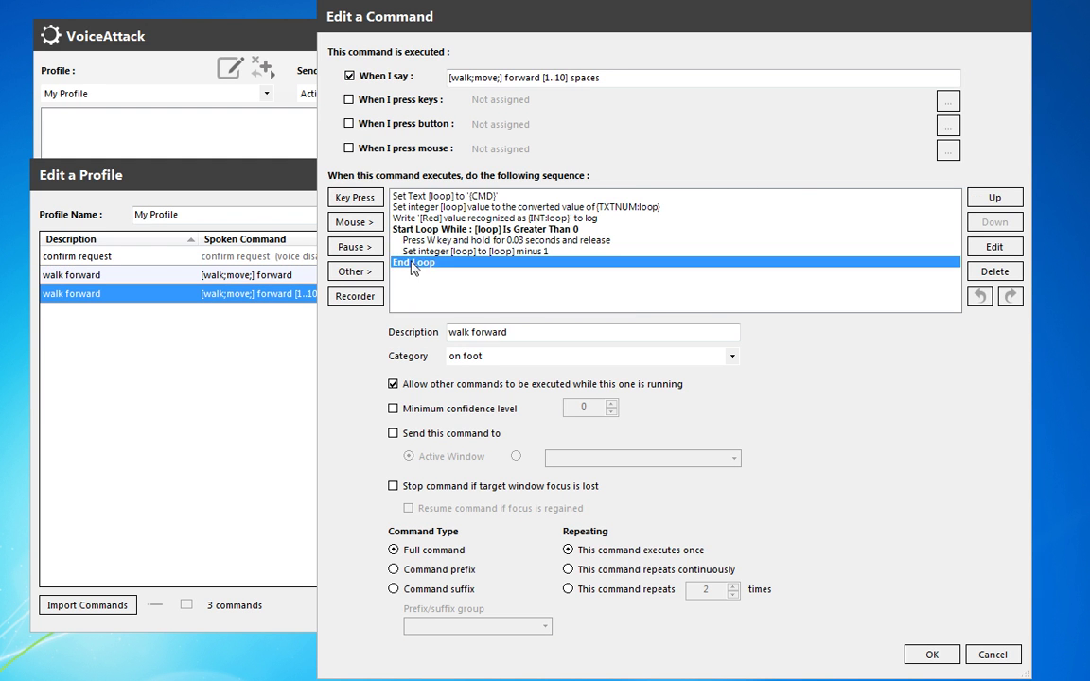
click(370, 282)
mouse_move(445, 267)
click(534, 267)
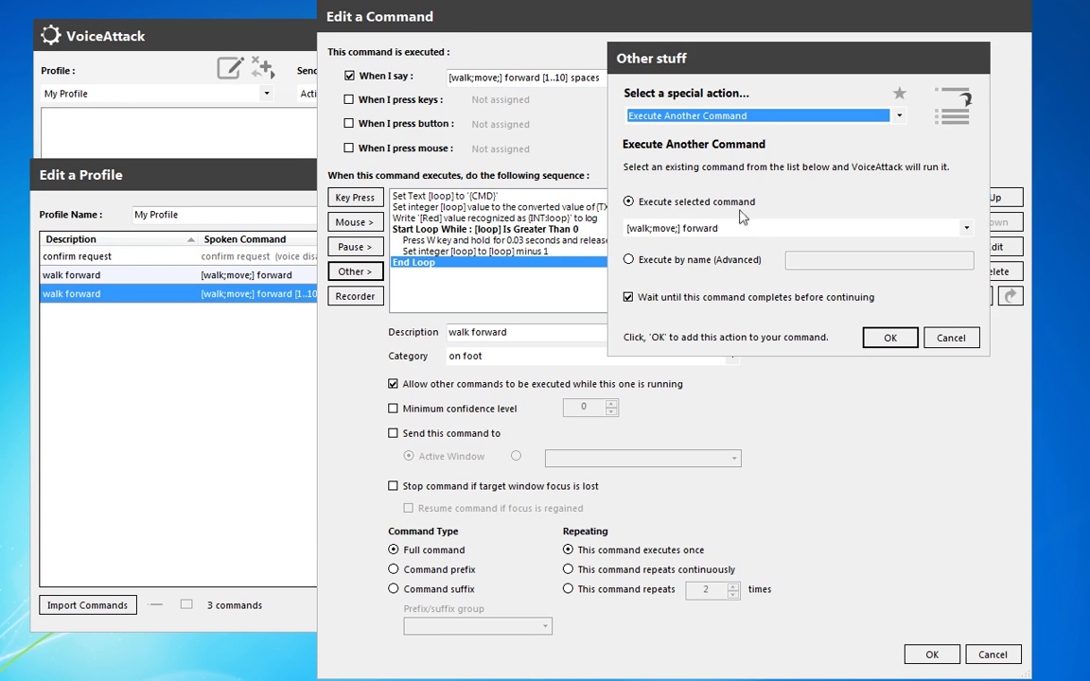
click(766, 229)
click(739, 255)
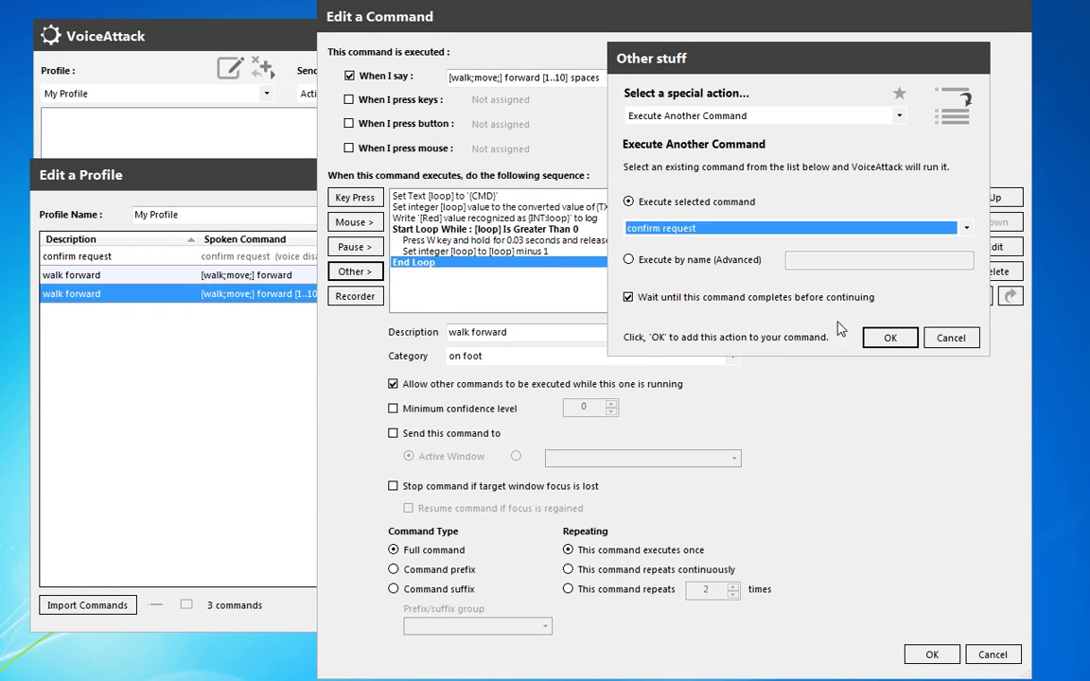
click(884, 338)
click(933, 652)
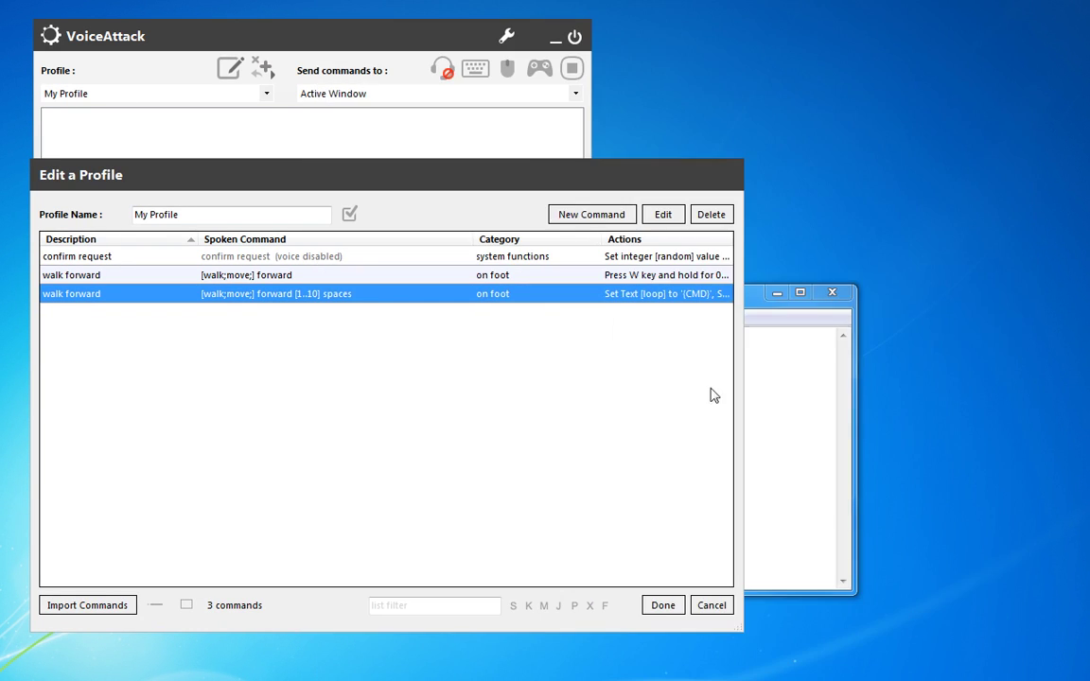
Finish editing the profile and resume voice listening with the empty Notepad document as the active window
click(663, 607)
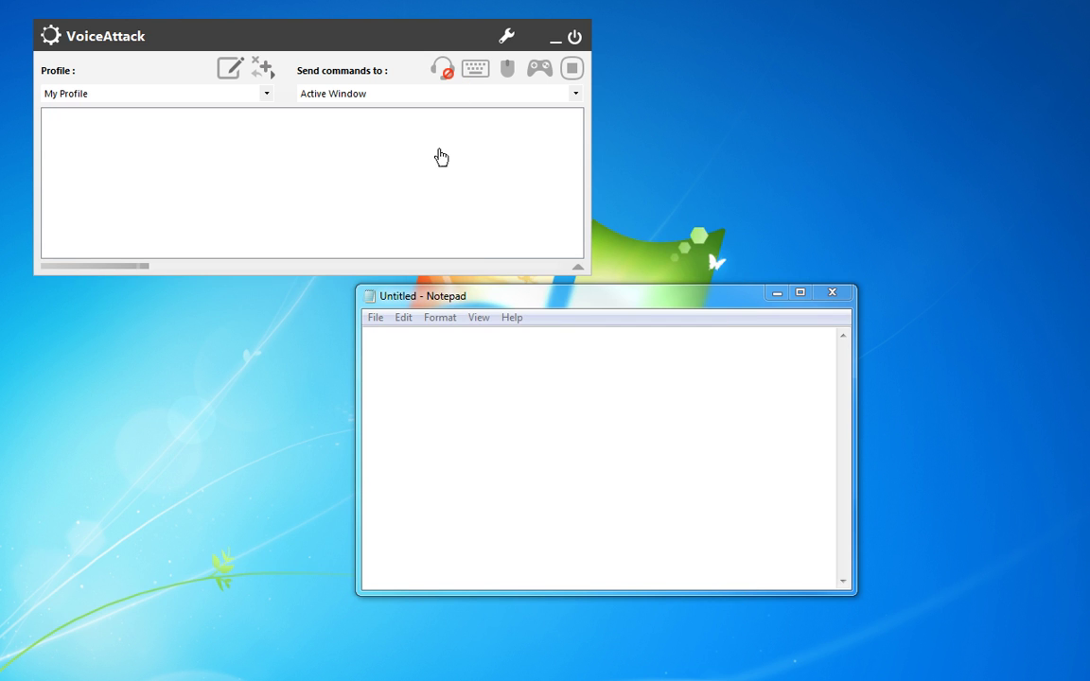
key(alt+F2)
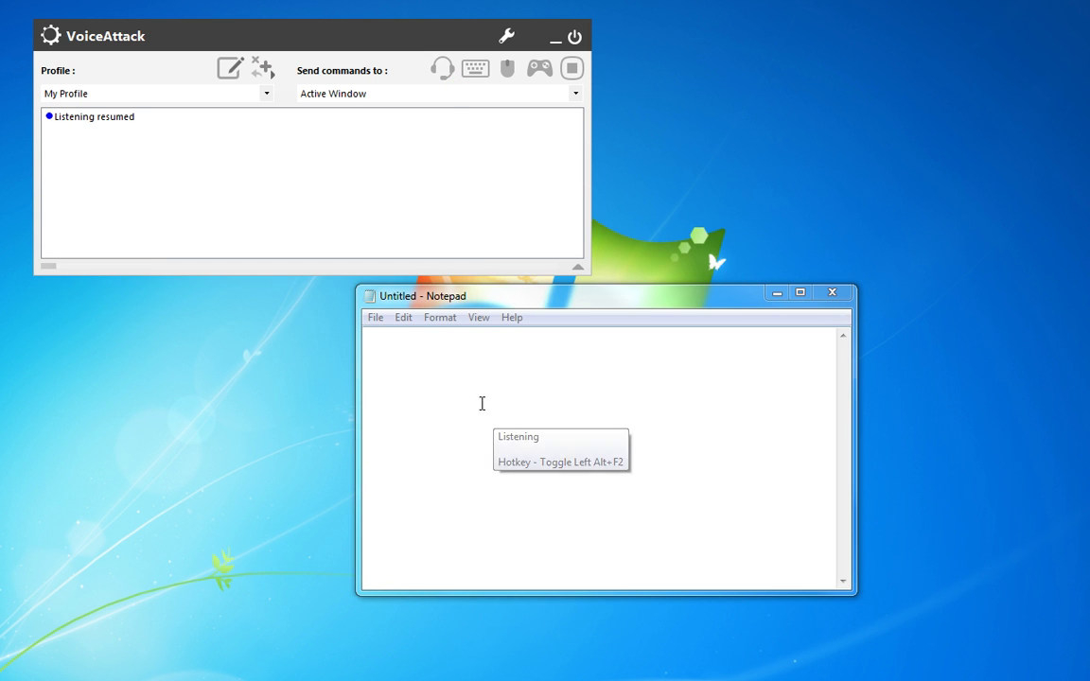
click(444, 360)
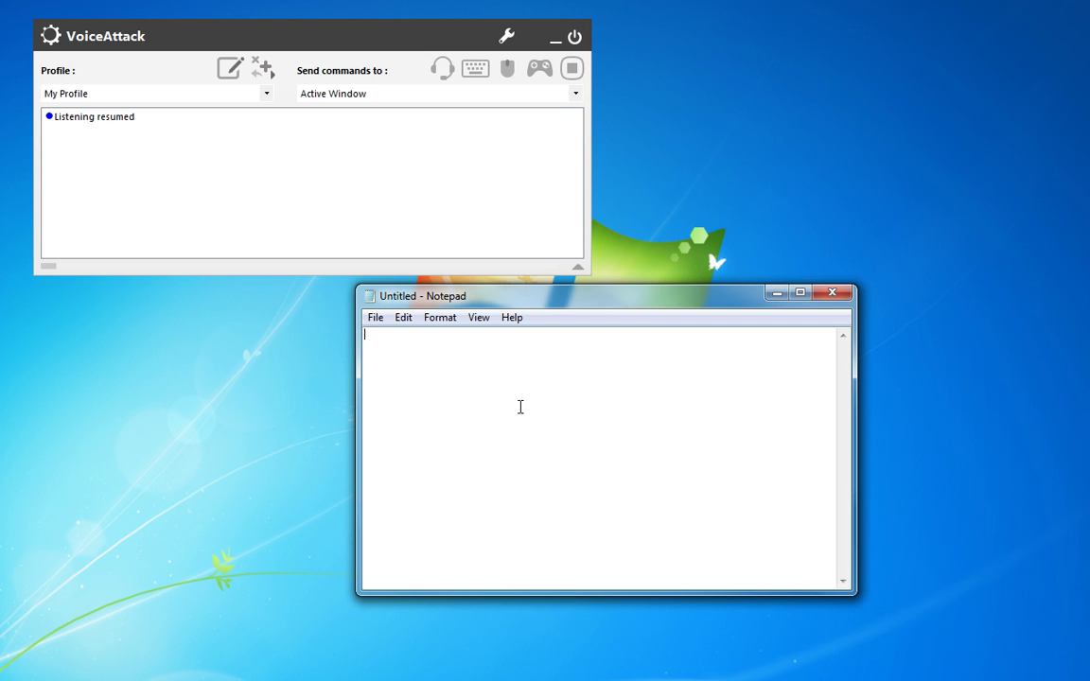